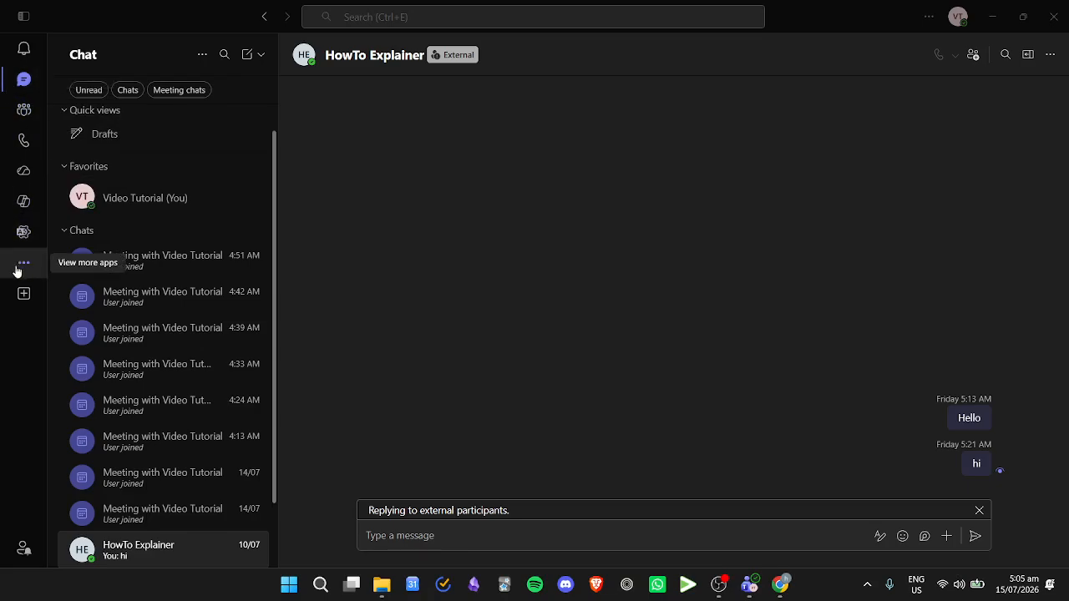
- Search the additional apps for "cal" and open Calendar
{"action": "left_click", "coordinate": [23, 263]}
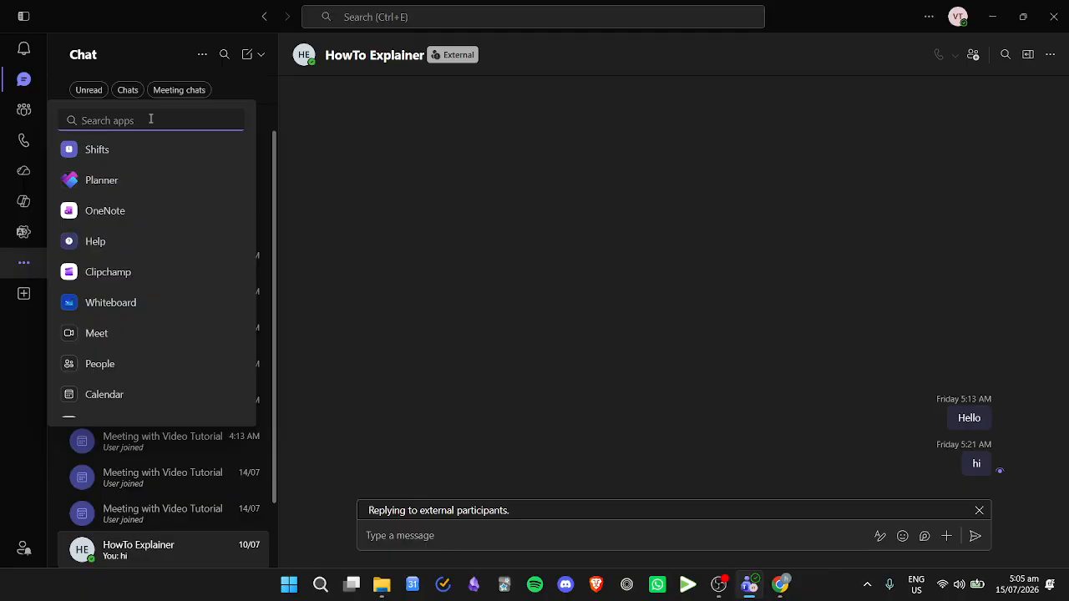
{"action": "type", "text": "cal"}
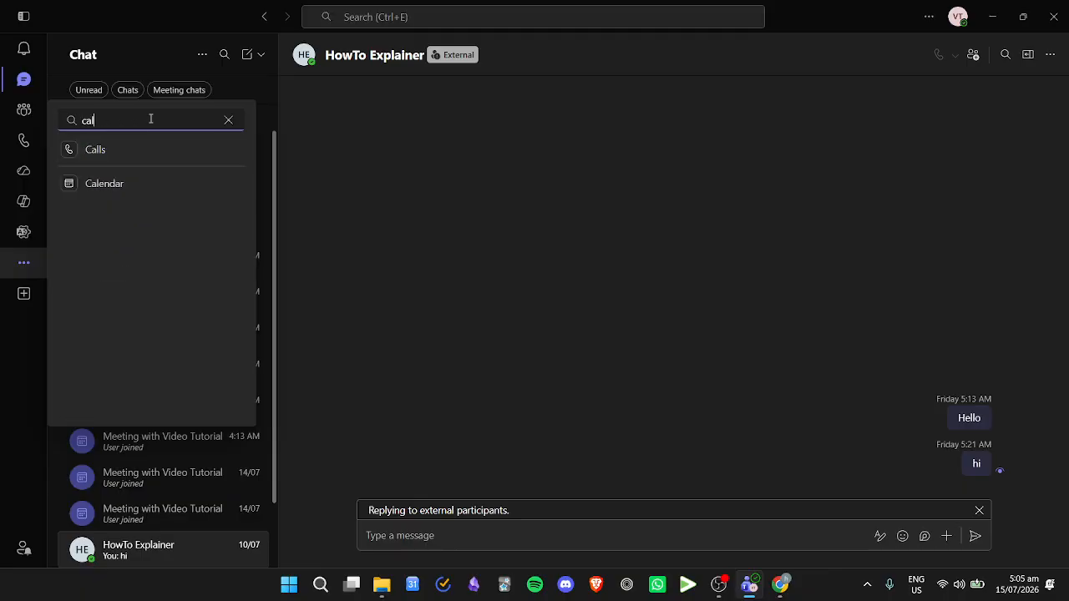
{"action": "left_click", "coordinate": [143, 185]}
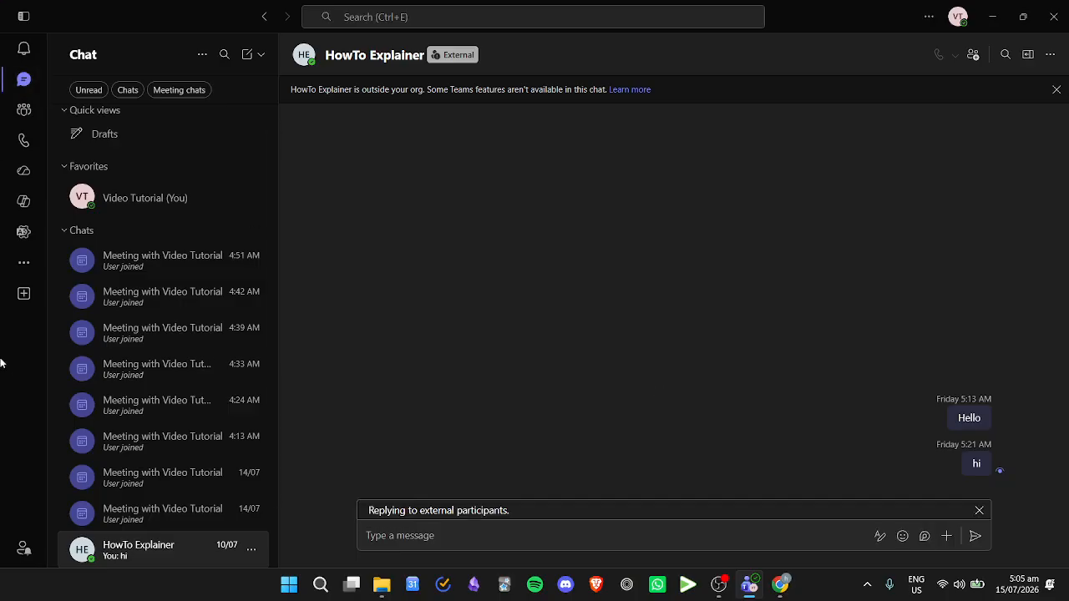
{"action": "left_click", "coordinate": [23, 263]}
{"action": "type", "text": "c"}
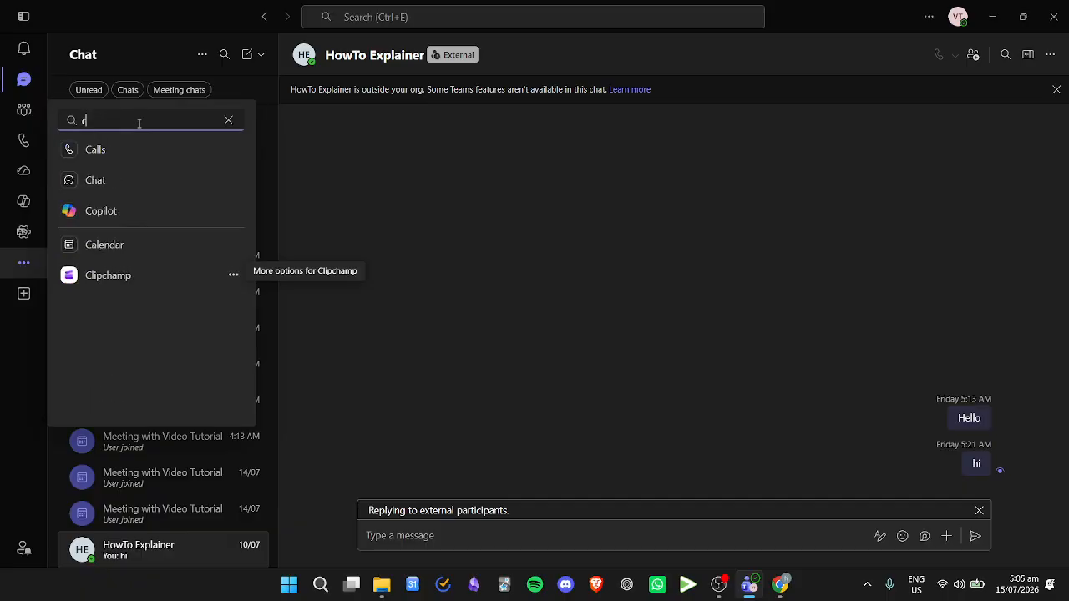
{"action": "type", "text": "al"}
{"action": "left_click", "coordinate": [197, 178]}
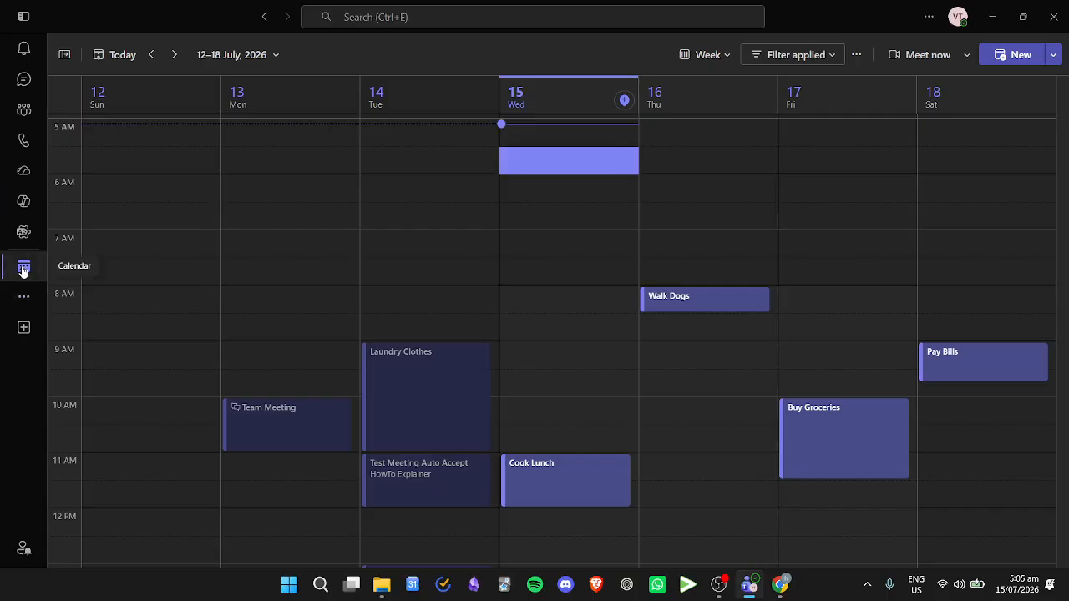
- Pin Calendar to the app bar and move it directly below Chat
{"action": "right_click", "coordinate": [17, 272]}
{"action": "left_click", "coordinate": [80, 267]}
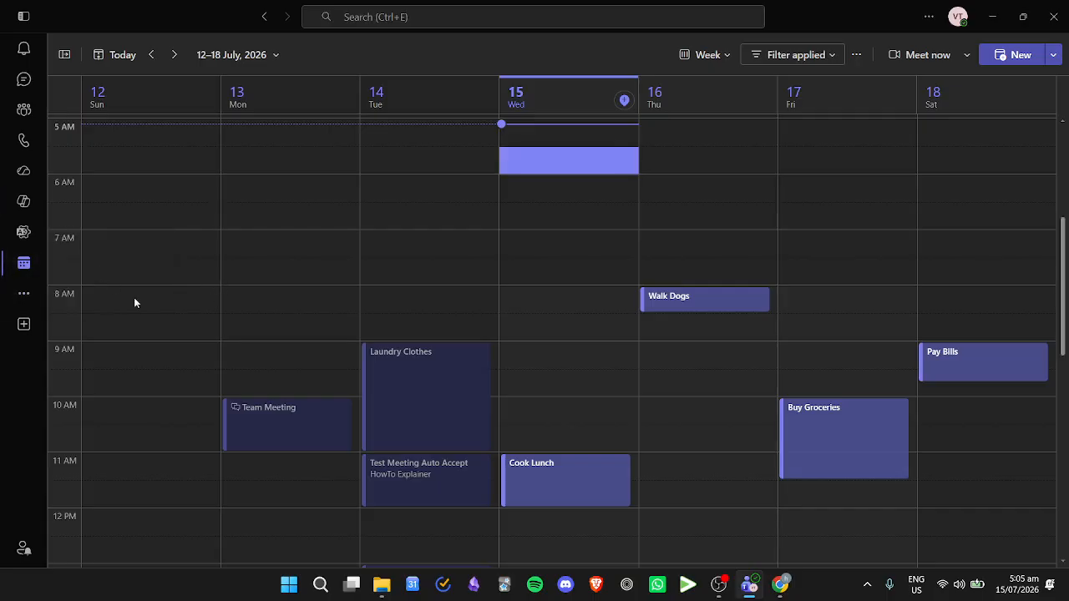
{"action": "left_click_drag", "start_coordinate": [24, 263], "coordinate": [20, 109]}
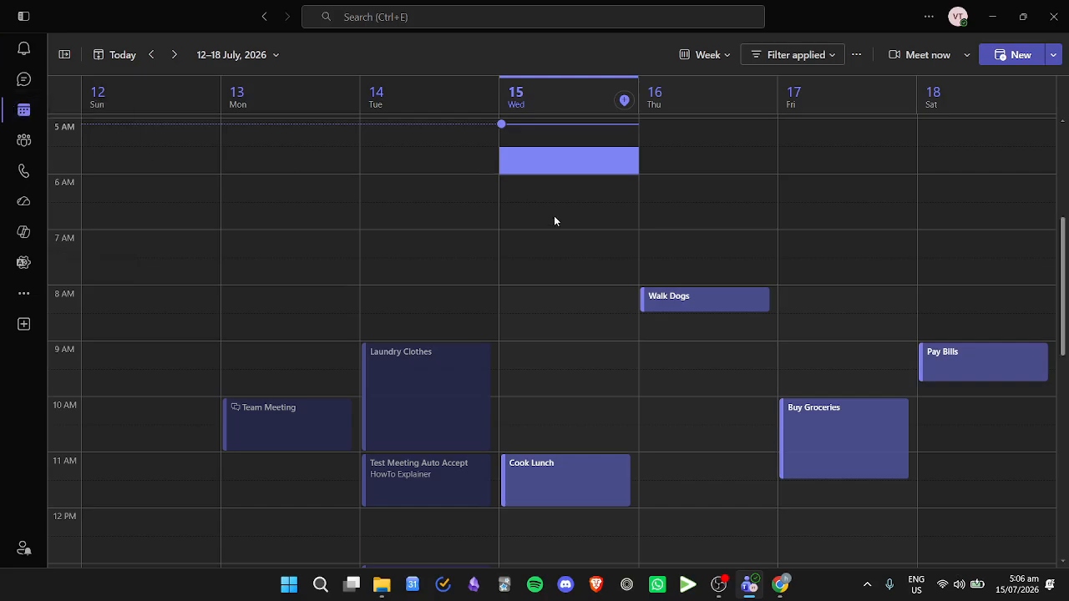
- Switch to Chat and back to Calendar to check that the pinned app stays accessible
{"action": "left_click", "coordinate": [23, 79]}
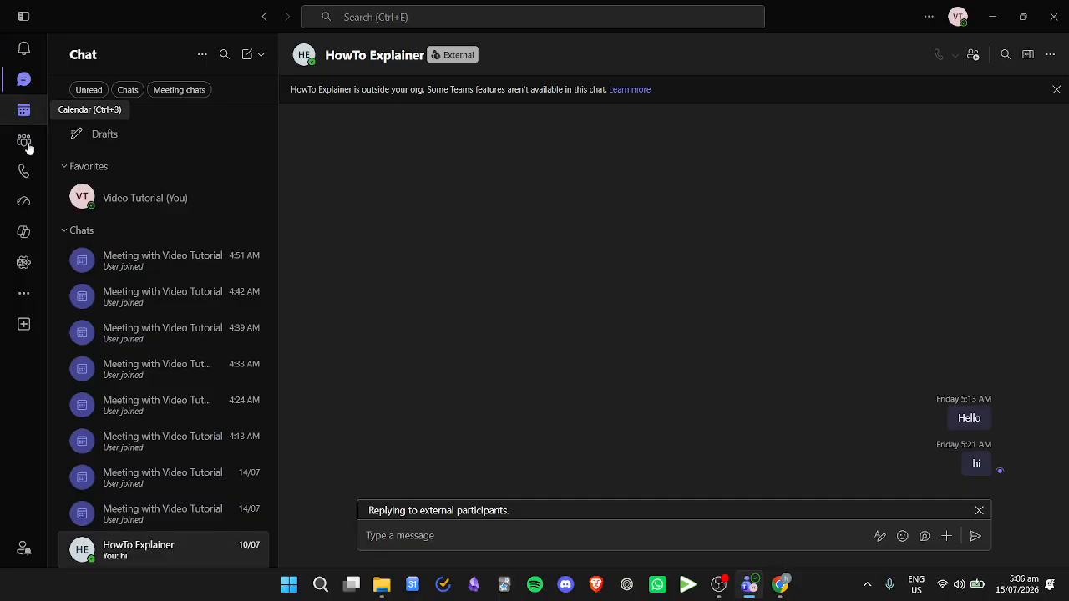
{"action": "left_click", "coordinate": [23, 110]}
{"action": "left_click", "coordinate": [38, 90]}
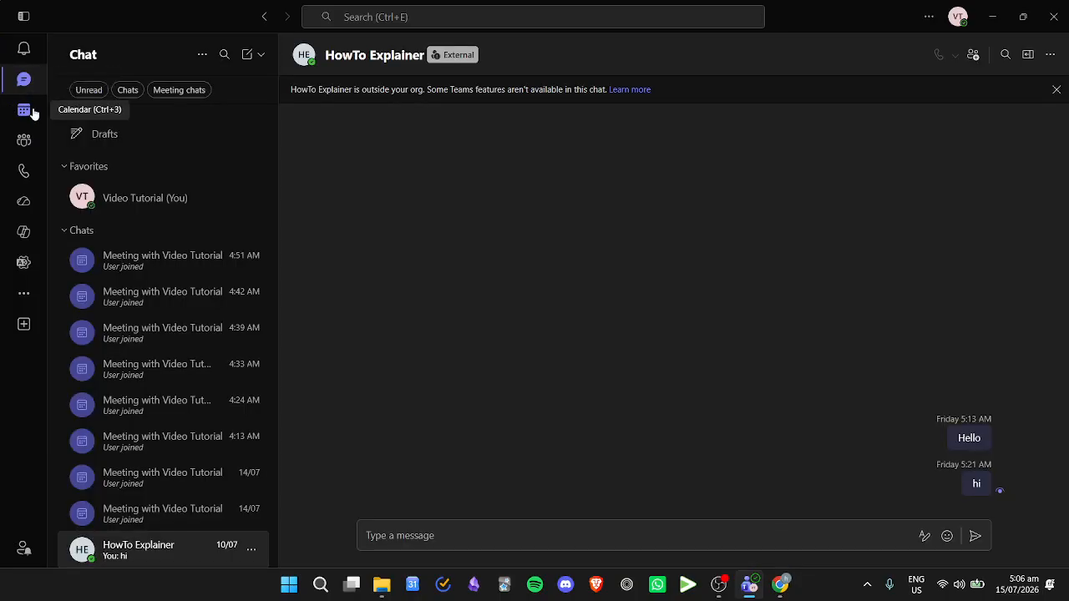
{"action": "left_click", "coordinate": [32, 108]}
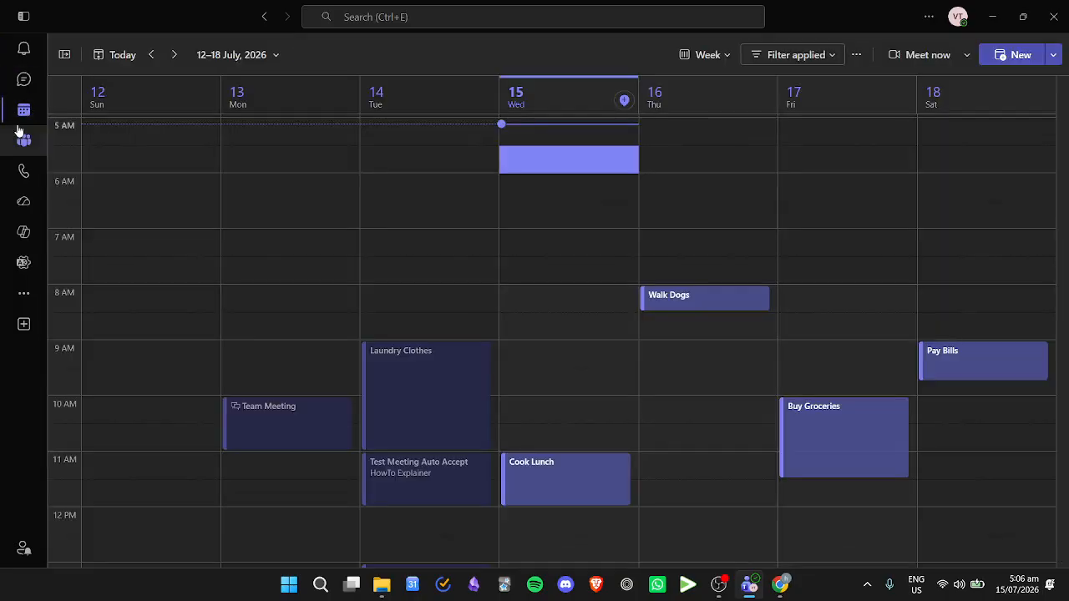
- Unpin Calendar from the app bar
{"action": "right_click", "coordinate": [33, 111]}
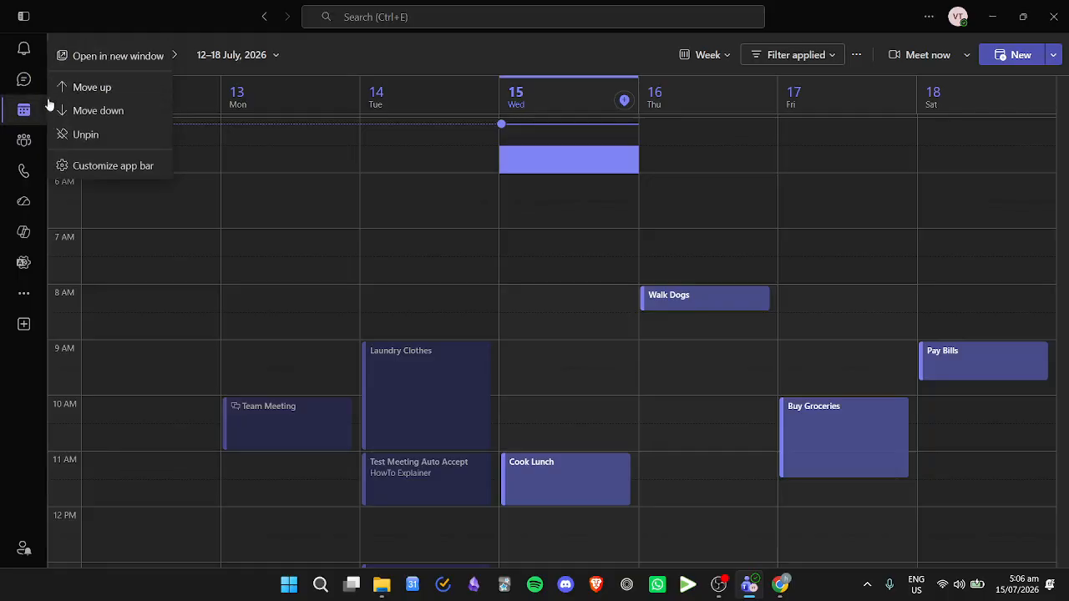
{"action": "left_click", "coordinate": [227, 242]}
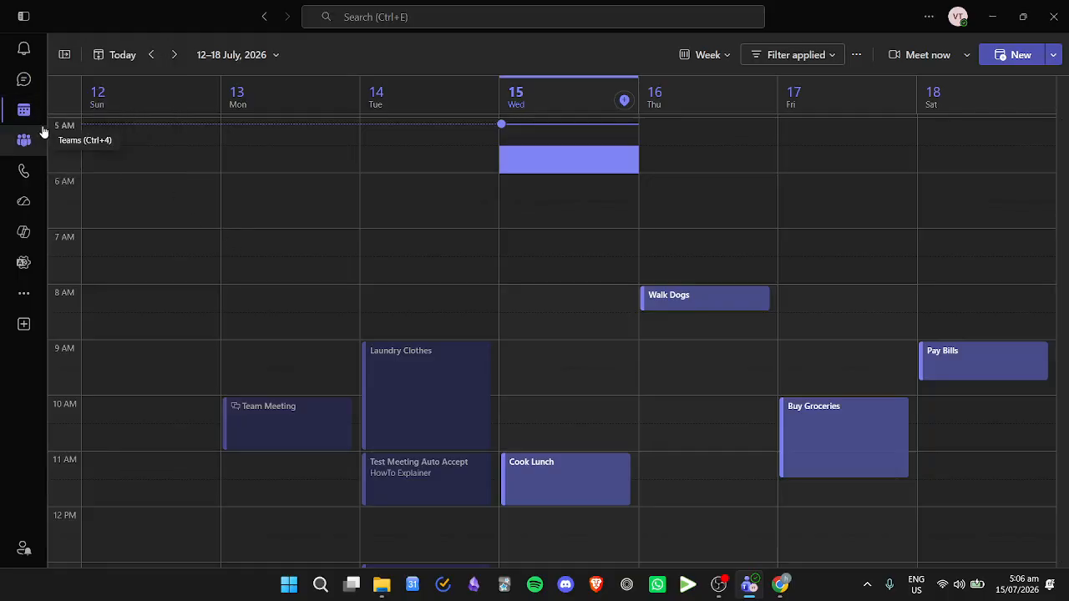
{"action": "right_click", "coordinate": [24, 107]}
{"action": "left_click", "coordinate": [84, 134]}
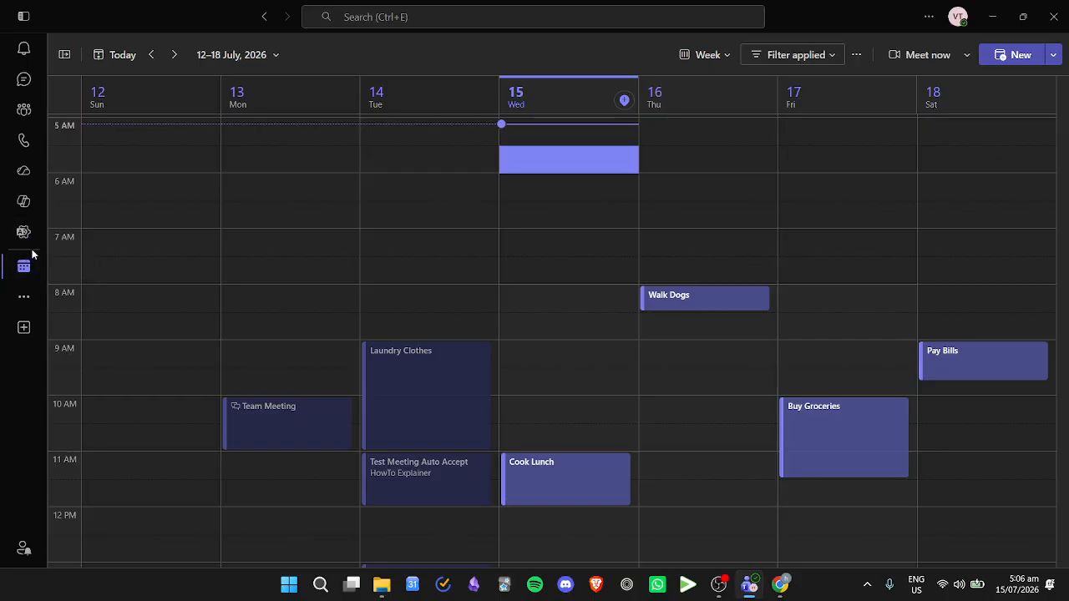
- Go to Chat, search the additional apps for "cal" again and open Calendar
{"action": "left_click", "coordinate": [24, 80]}
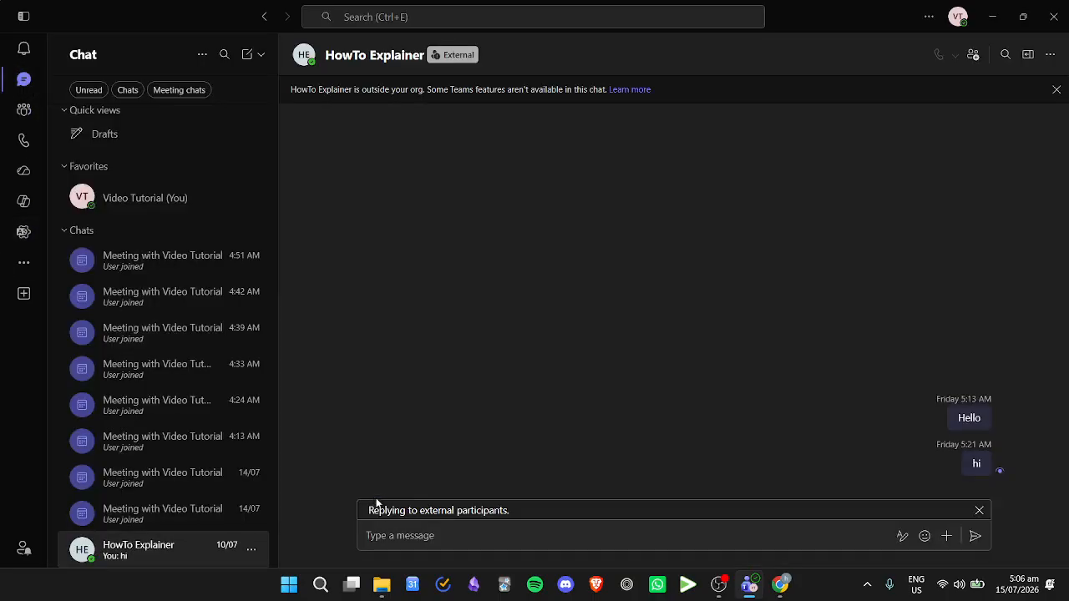
{"action": "left_click", "coordinate": [23, 262]}
{"action": "type", "text": "cal"}
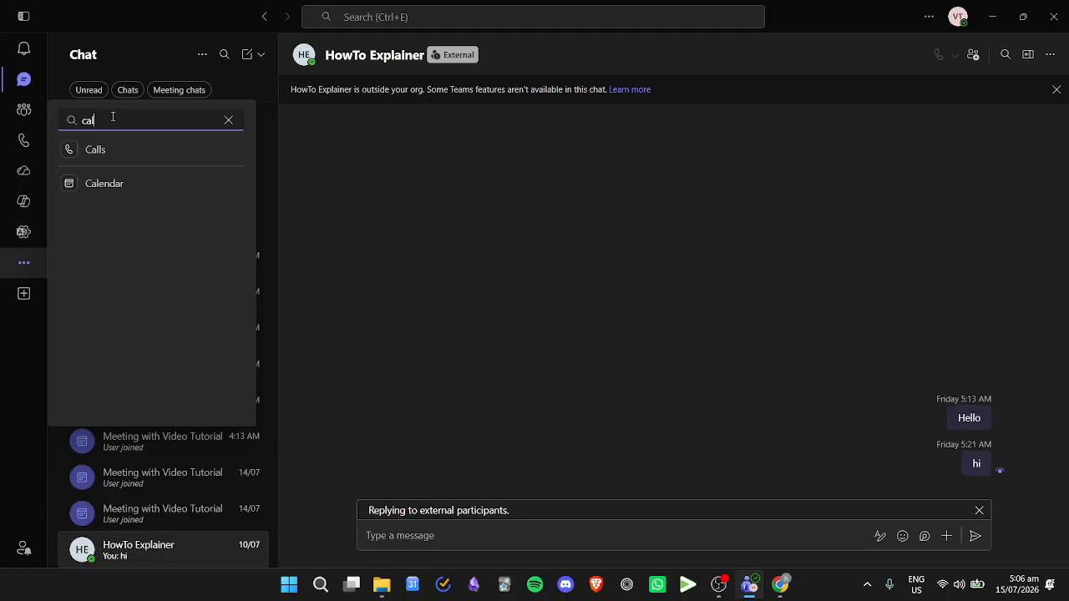
{"action": "left_click", "coordinate": [117, 182]}
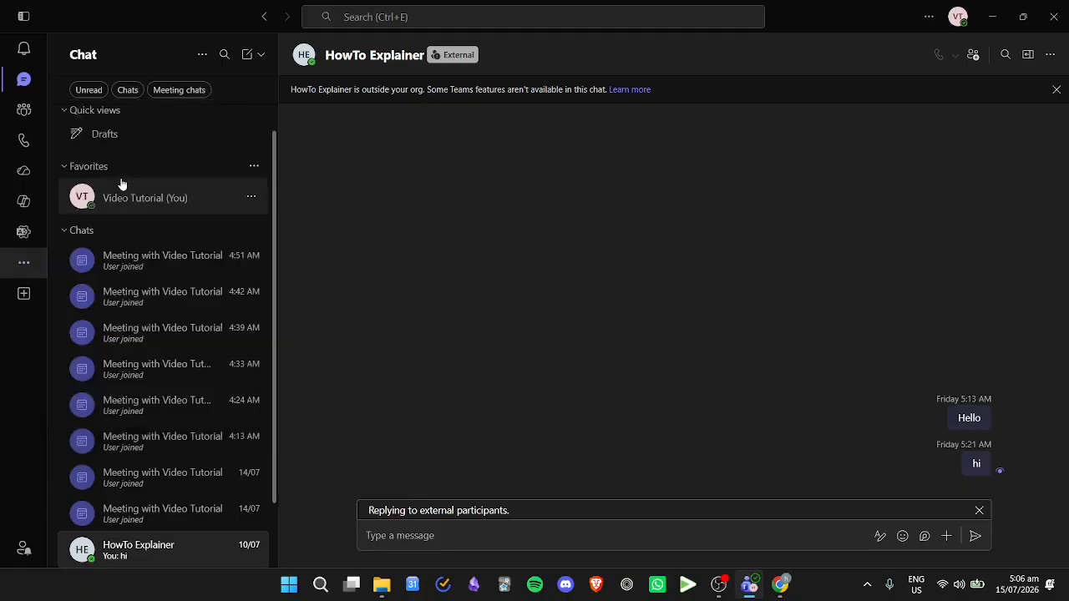
- Examine the app bar options for the pinned Calendar without changing any, and return to Chat
{"action": "right_click", "coordinate": [21, 112]}
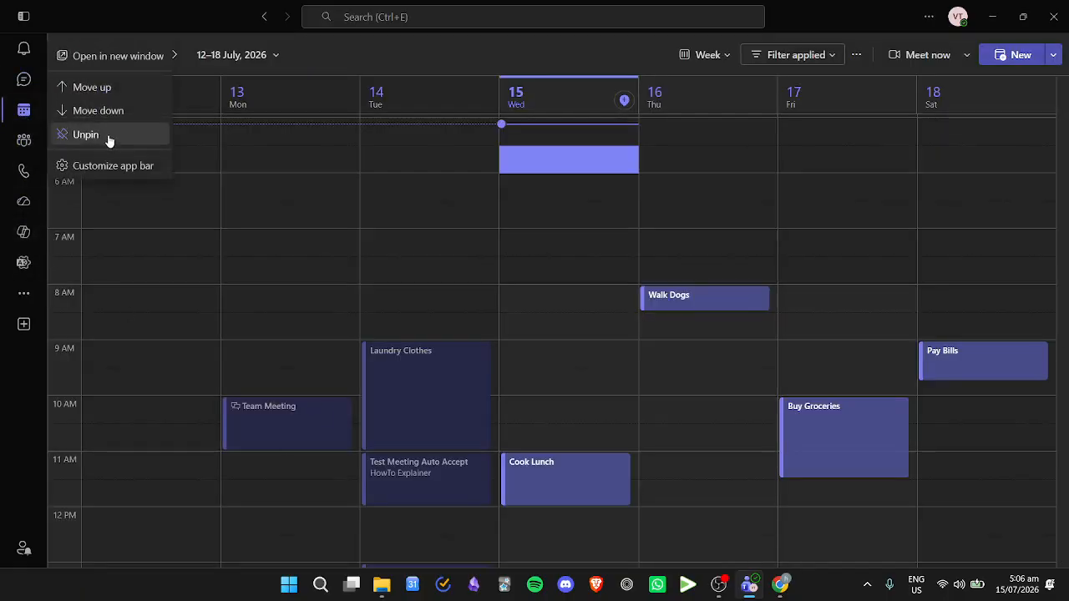
{"action": "right_click", "coordinate": [20, 113]}
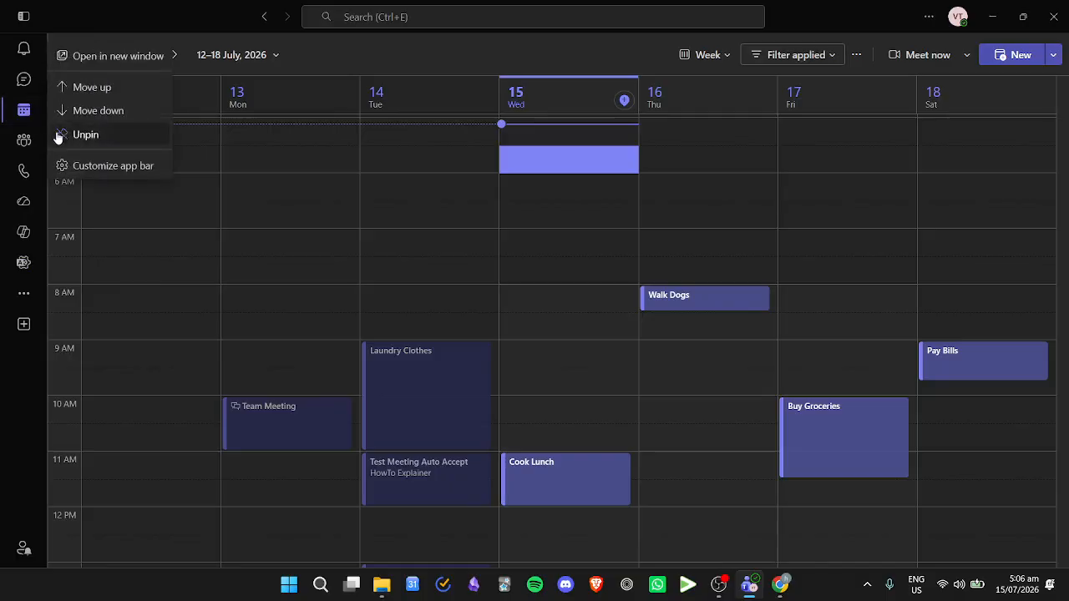
{"action": "right_click", "coordinate": [24, 113]}
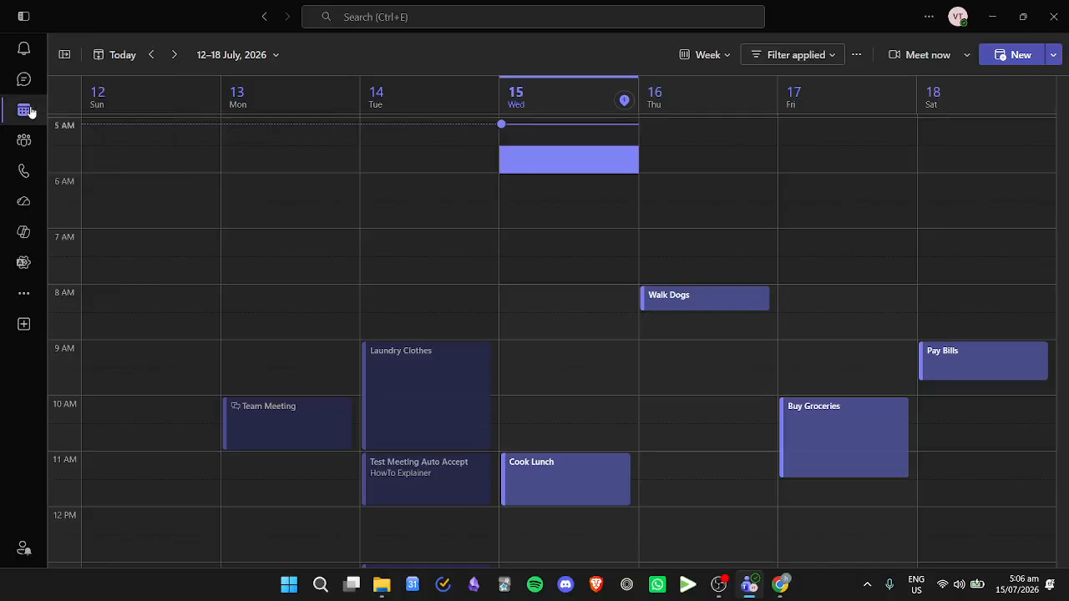
{"action": "right_click", "coordinate": [21, 113]}
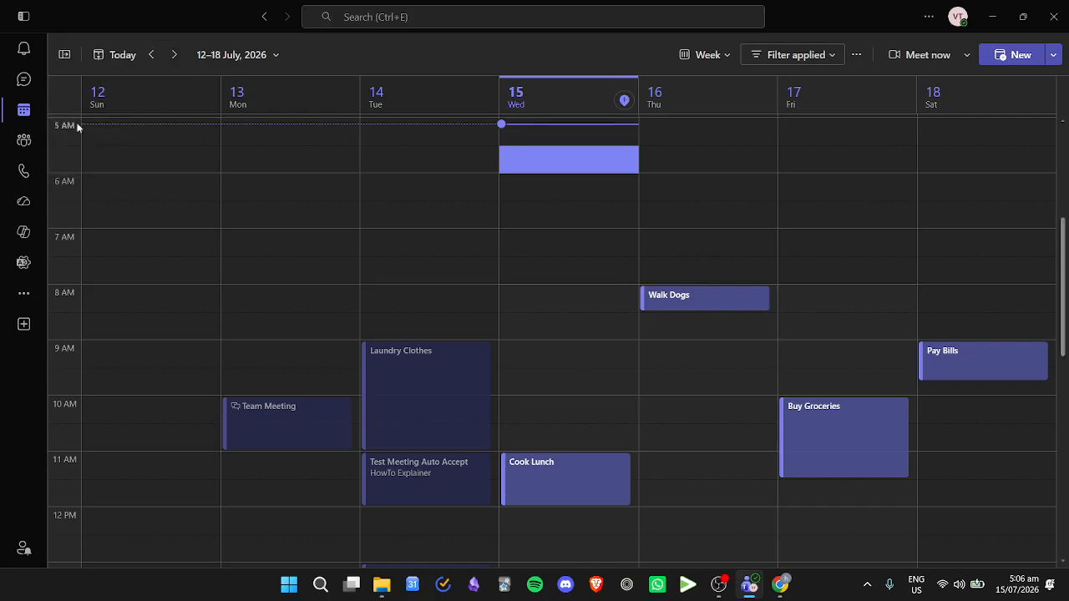
{"action": "right_click", "coordinate": [23, 110]}
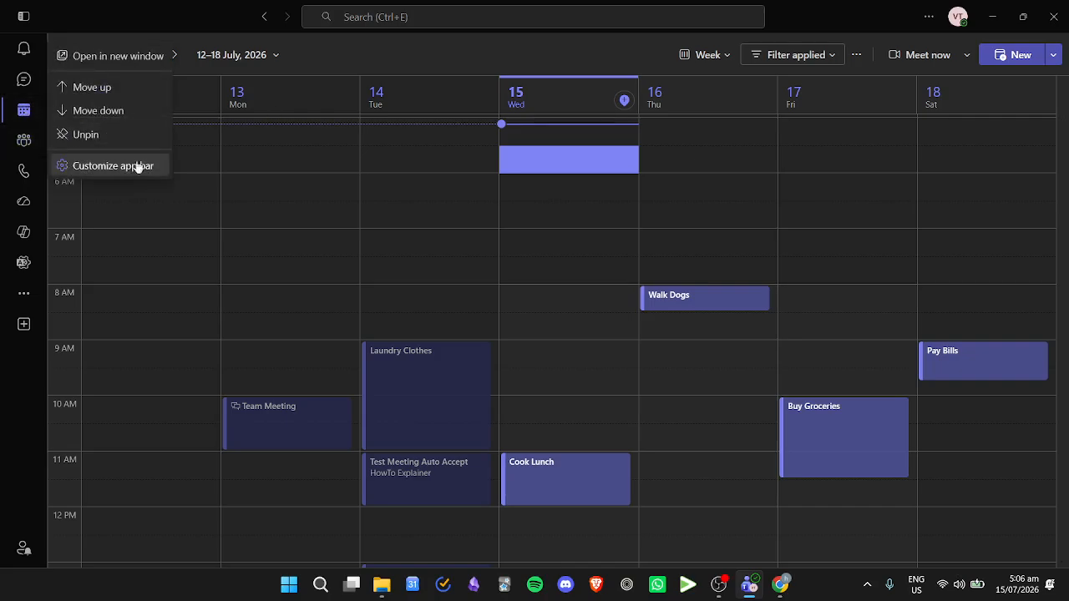
{"action": "left_click", "coordinate": [21, 361]}
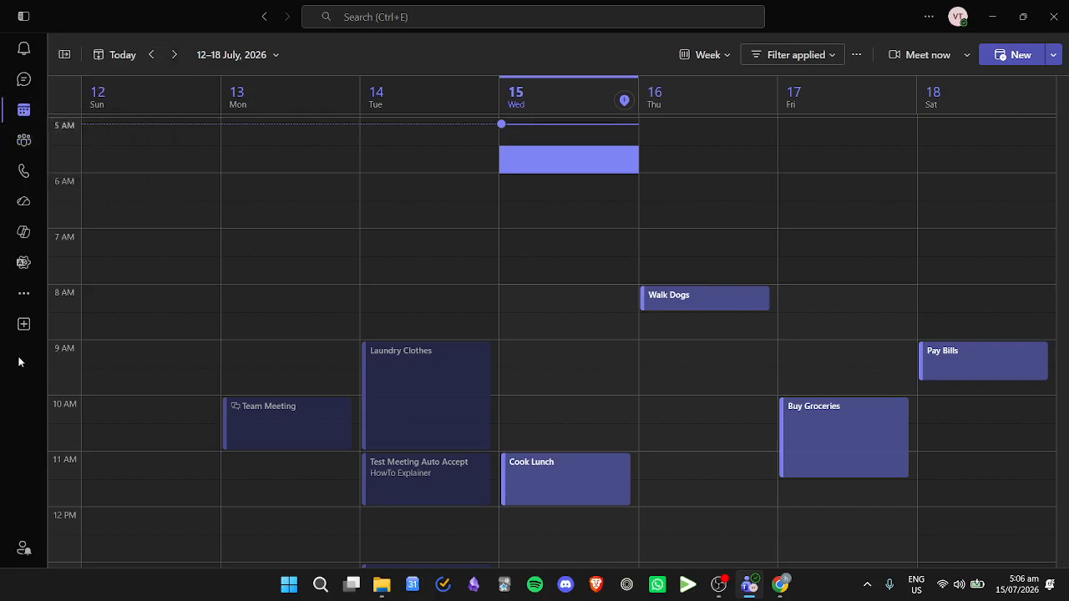
{"action": "left_click", "coordinate": [23, 78]}
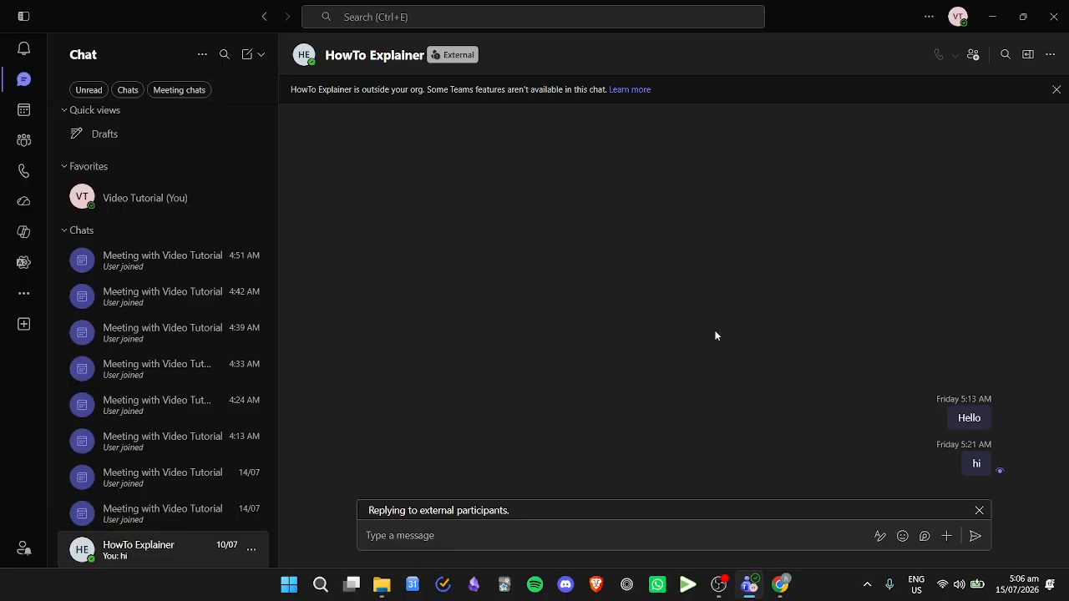
- Switch to the Microsoft Teams admin center in Chrome and open the Global (Org-wide default) app setup policy for editing
{"action": "left_click", "coordinate": [780, 583]}
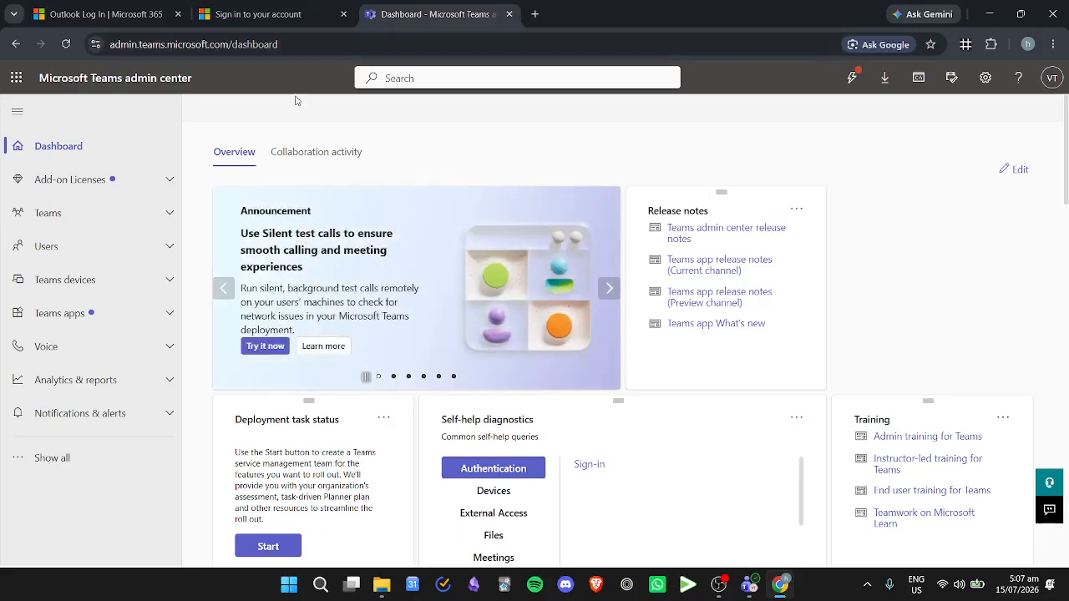
{"action": "left_click", "coordinate": [173, 314]}
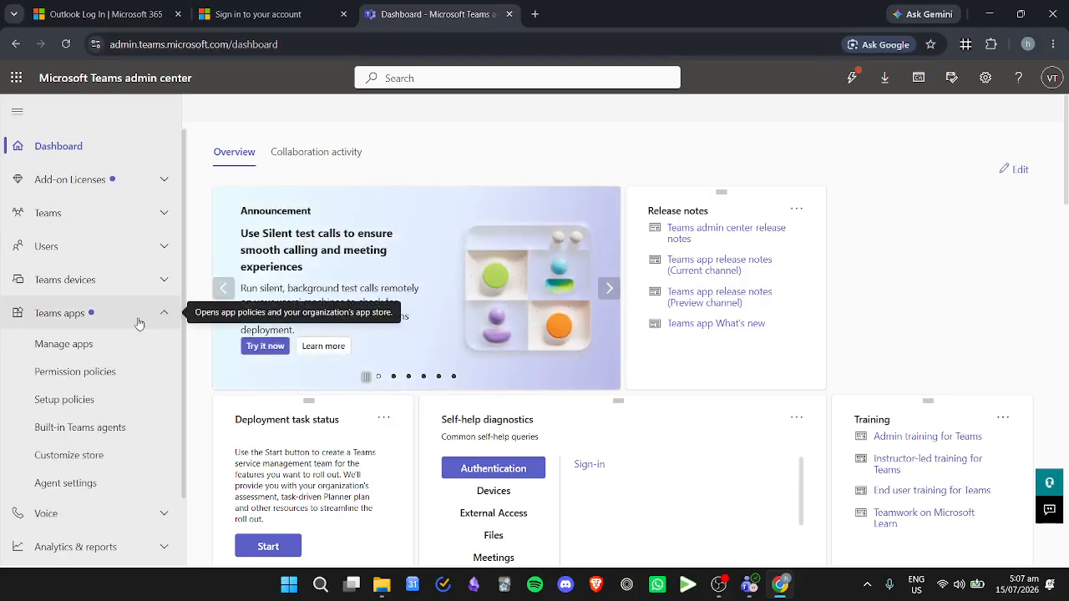
{"action": "left_click", "coordinate": [102, 406]}
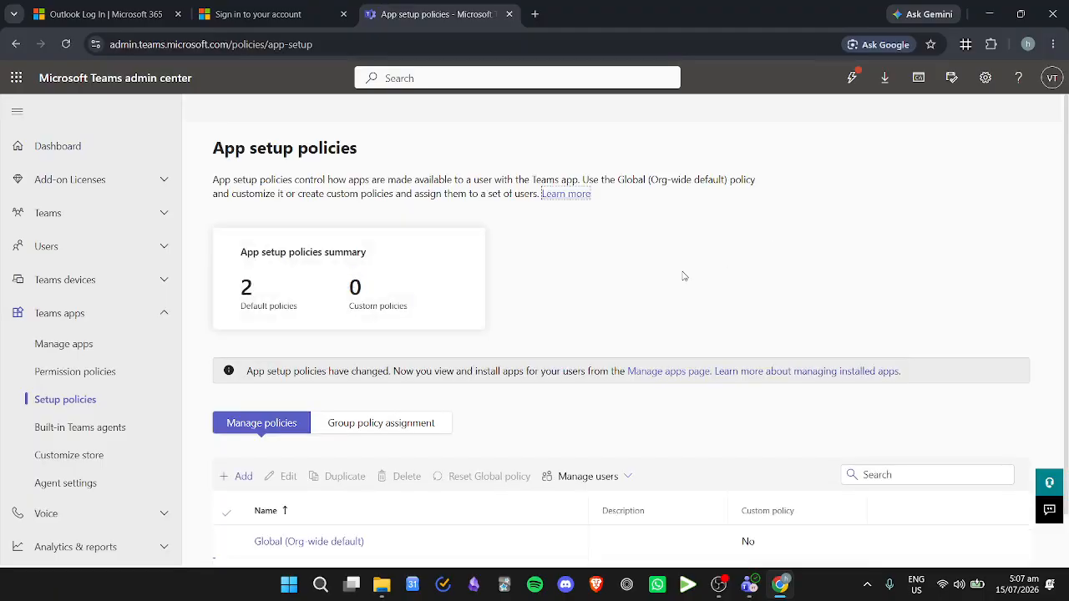
{"action": "scroll", "coordinate": [338, 534], "scroll_direction": "down", "scroll_amount": 1}
{"action": "left_click", "coordinate": [336, 483]}
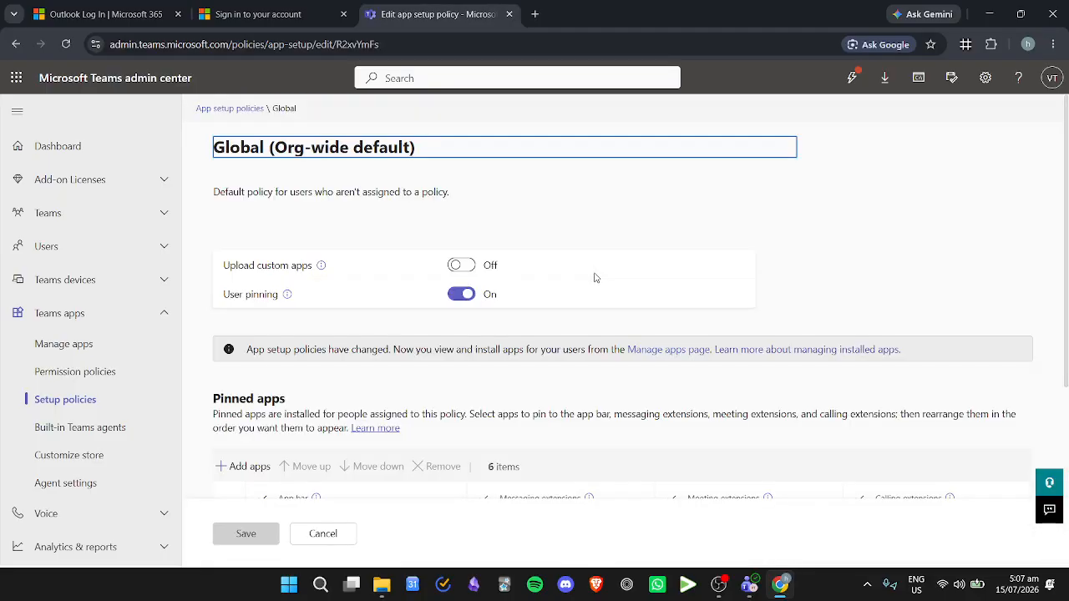
- Remove Calendar from the policy's pinned app bar apps
{"action": "scroll", "coordinate": [618, 277], "scroll_direction": "down", "scroll_amount": 4}
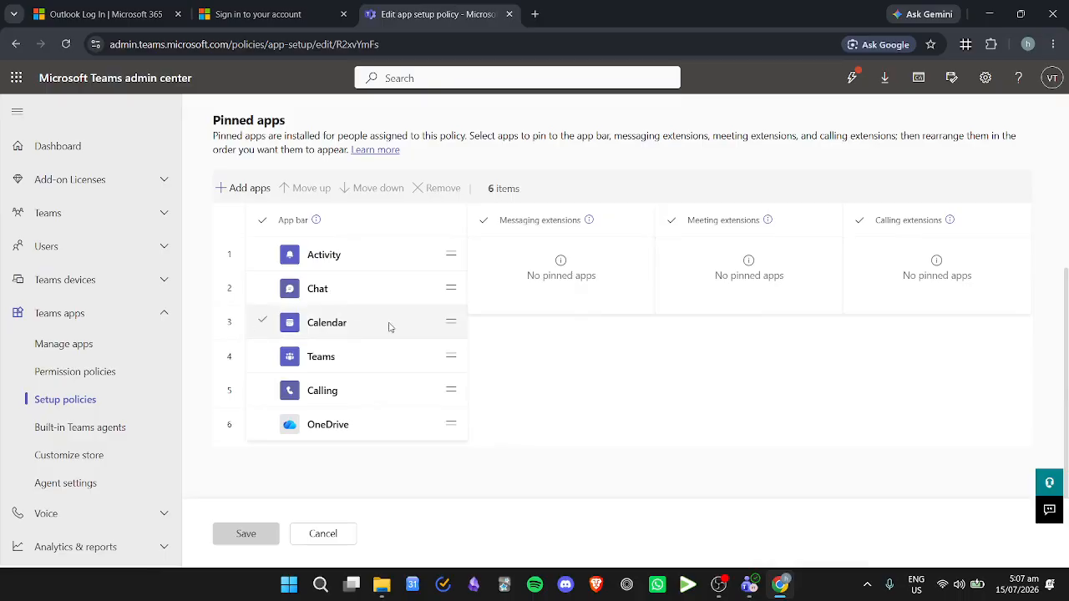
{"action": "left_click", "coordinate": [426, 327]}
{"action": "left_click", "coordinate": [453, 189]}
- Search the apps for "calen" and add Microsoft Corporation's Calendar to the policy's pinned apps
{"action": "left_click", "coordinate": [242, 217]}
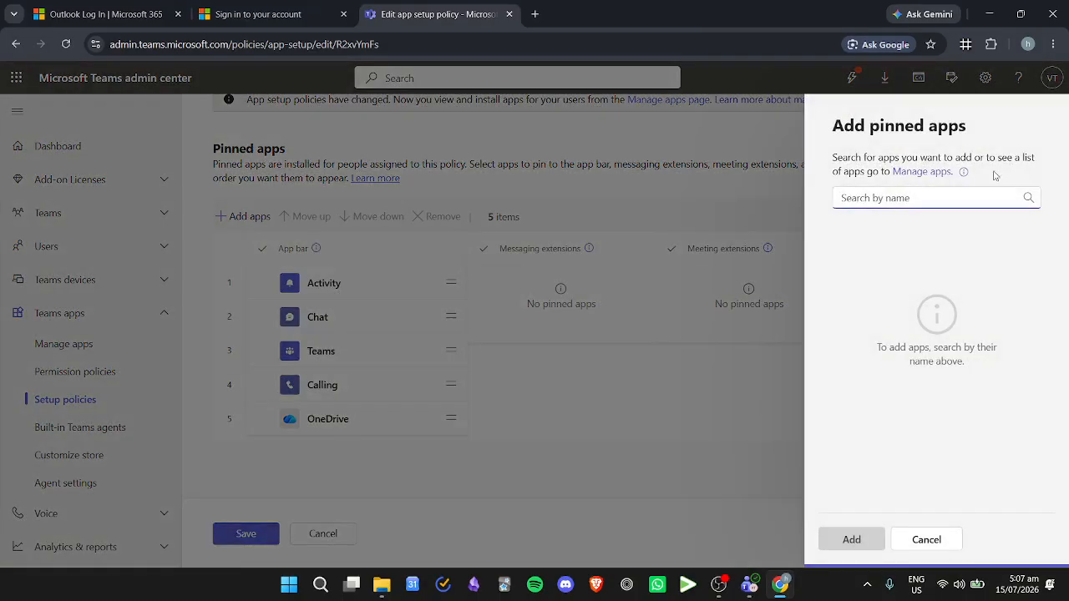
{"action": "type", "text": "calen"}
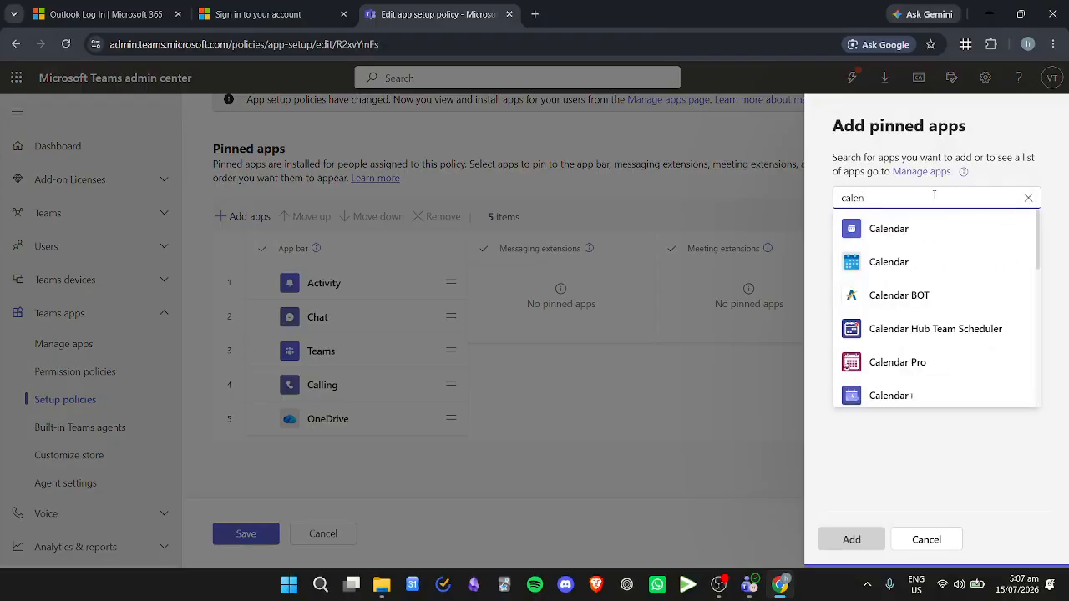
{"action": "scroll", "coordinate": [949, 284], "scroll_direction": "down", "scroll_amount": 2}
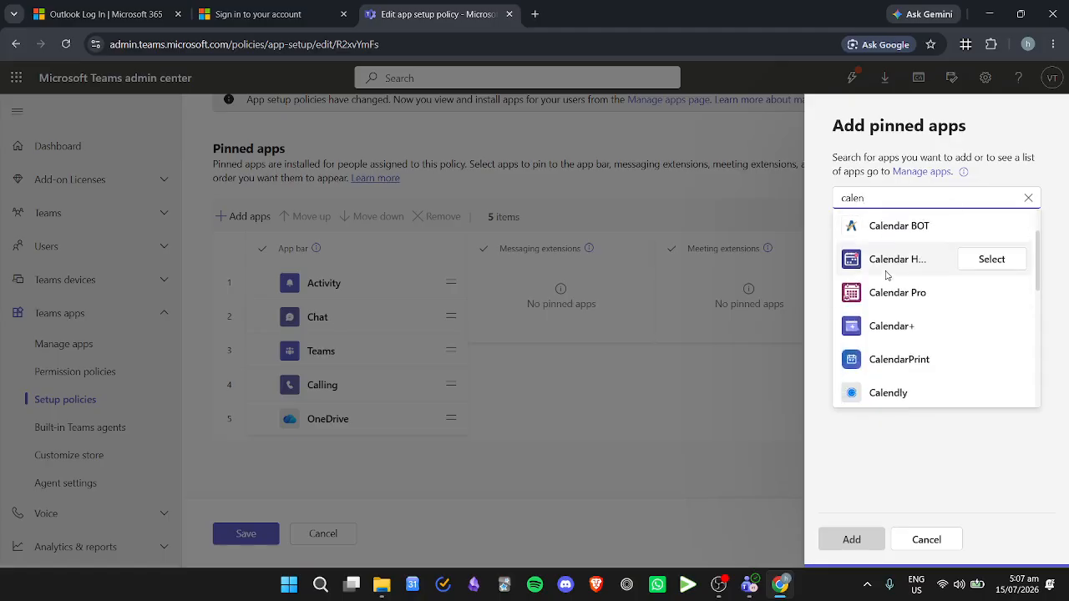
{"action": "scroll", "coordinate": [887, 355], "scroll_direction": "down", "scroll_amount": 2}
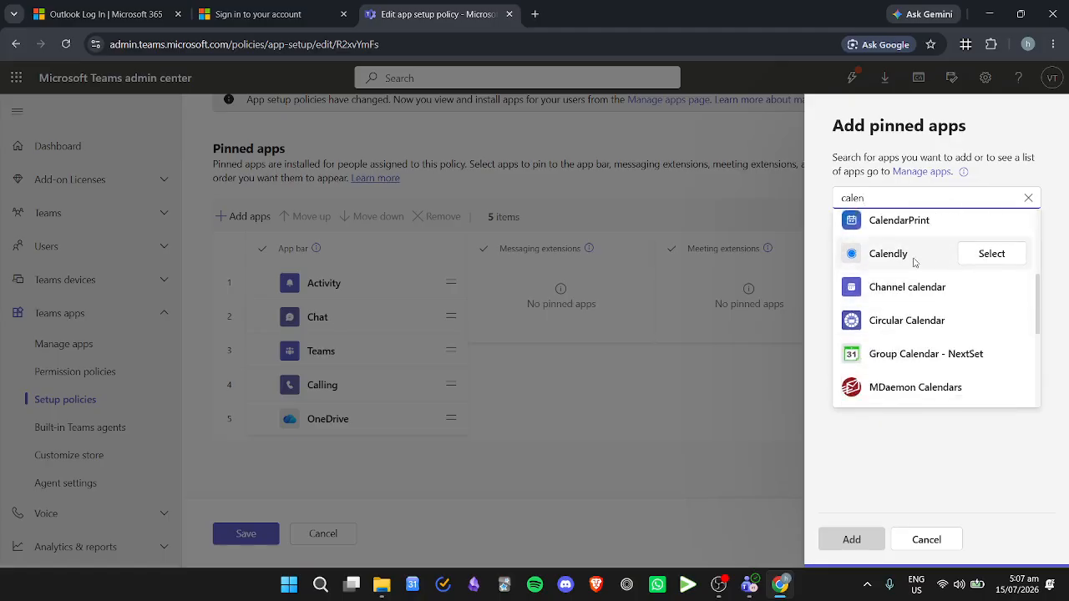
{"action": "scroll", "coordinate": [903, 277], "scroll_direction": "up", "scroll_amount": 5}
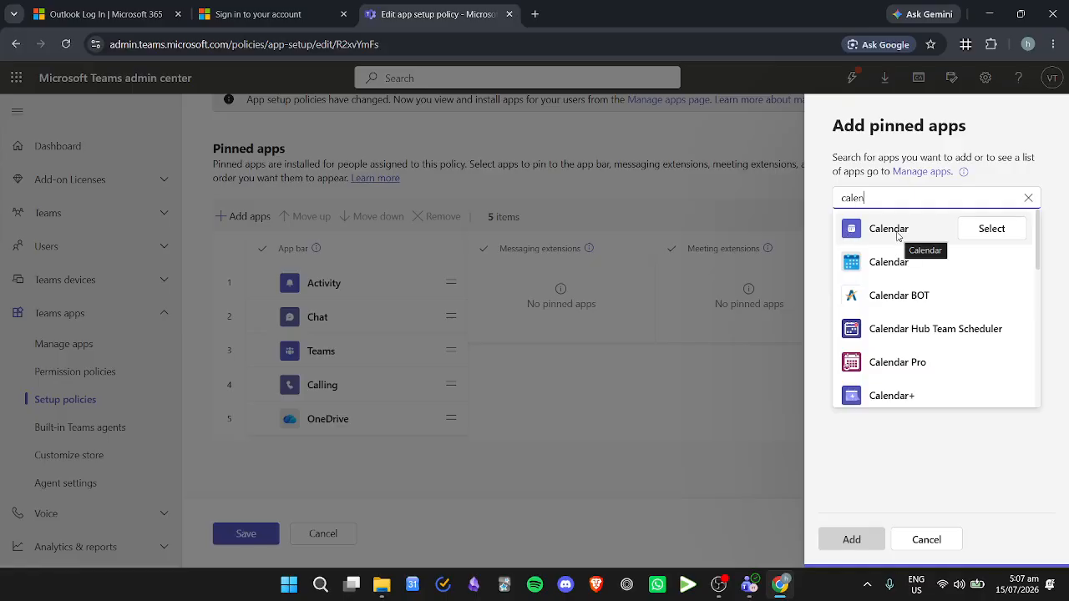
{"action": "left_click", "coordinate": [994, 229]}
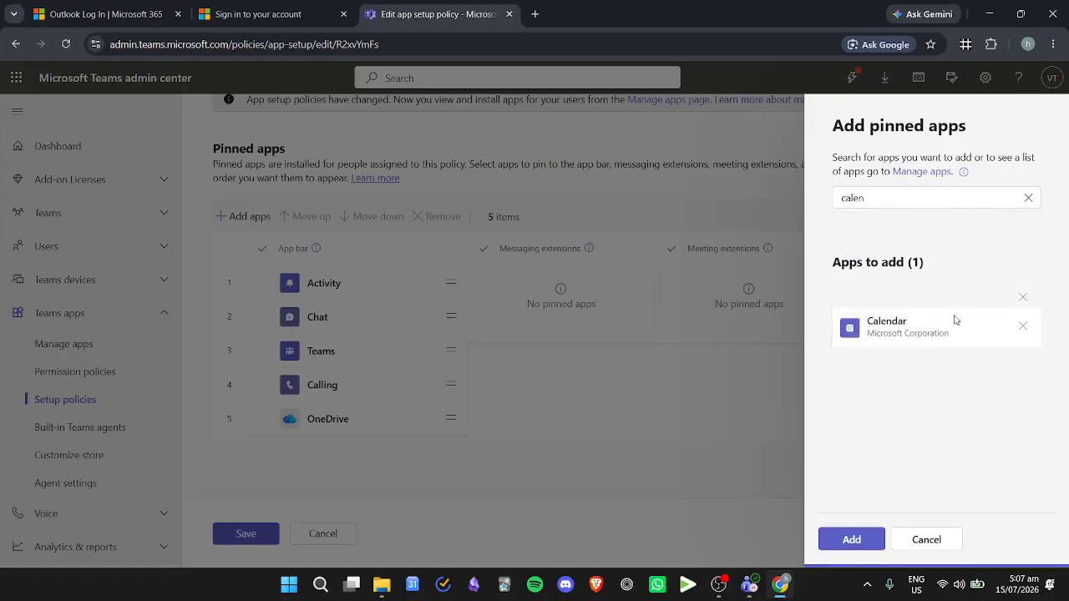
{"action": "left_click", "coordinate": [851, 539]}
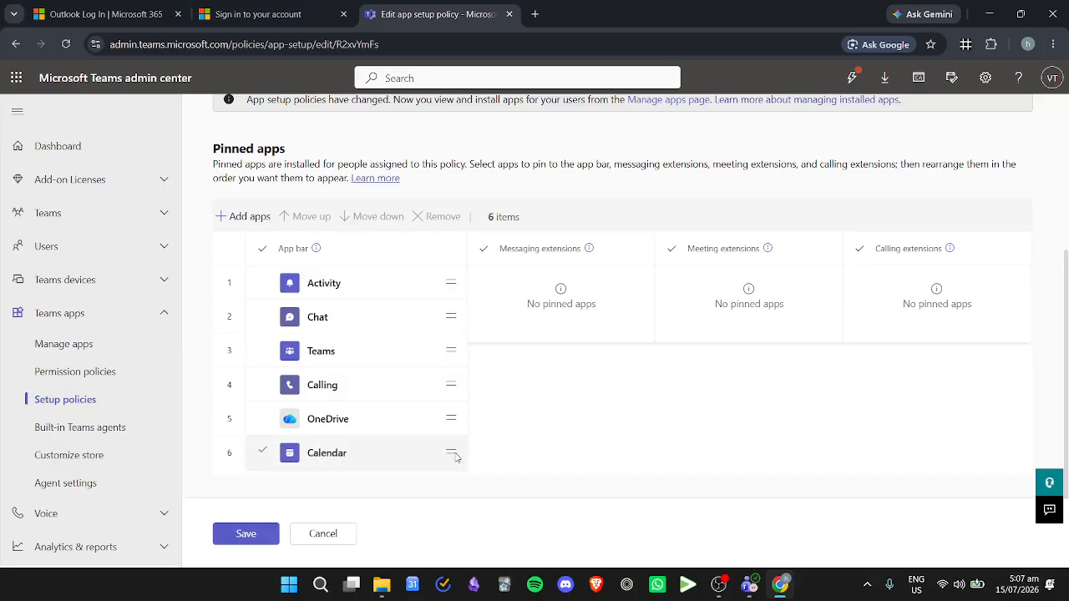
- Move Calendar to third place in the policy's app bar order, between Chat and Teams, and save the policy with confirmation
{"action": "left_click_drag", "start_coordinate": [448, 453], "coordinate": [457, 351]}
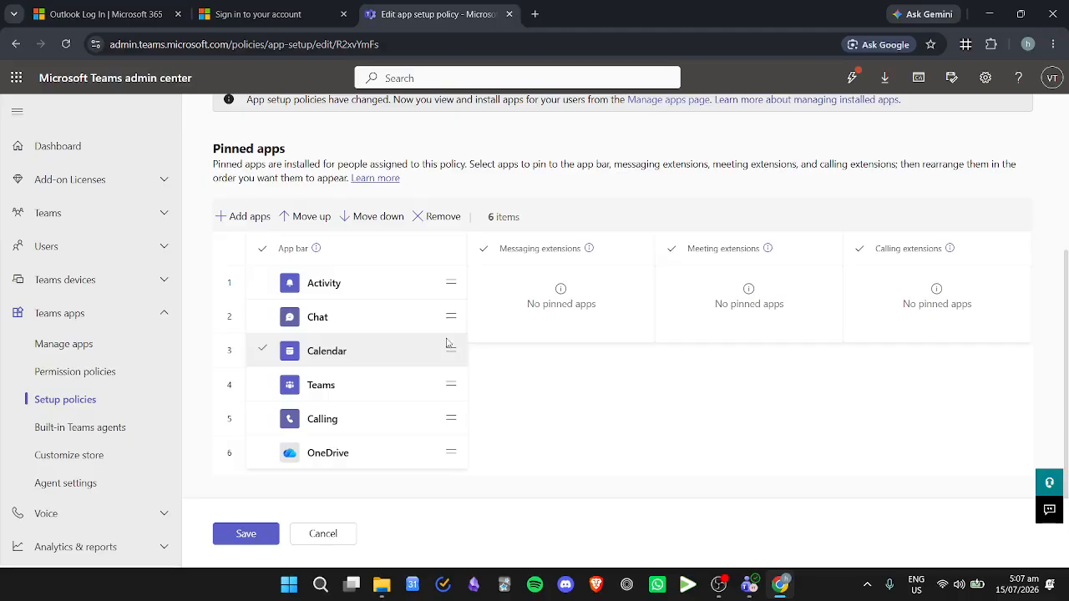
{"action": "left_click", "coordinate": [692, 424]}
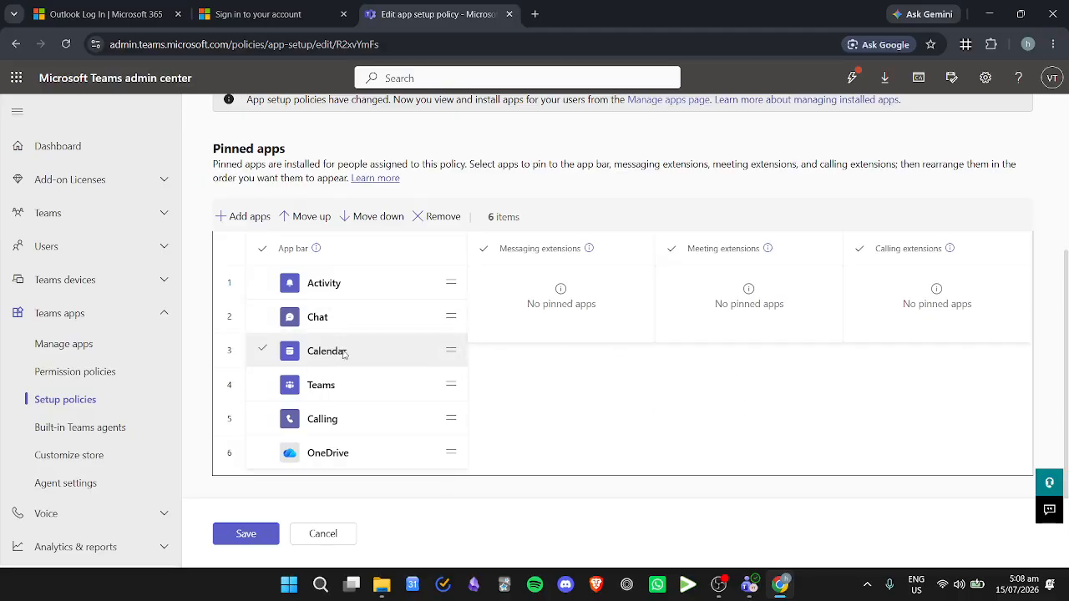
{"action": "left_click", "coordinate": [247, 537]}
{"action": "left_click", "coordinate": [582, 363]}
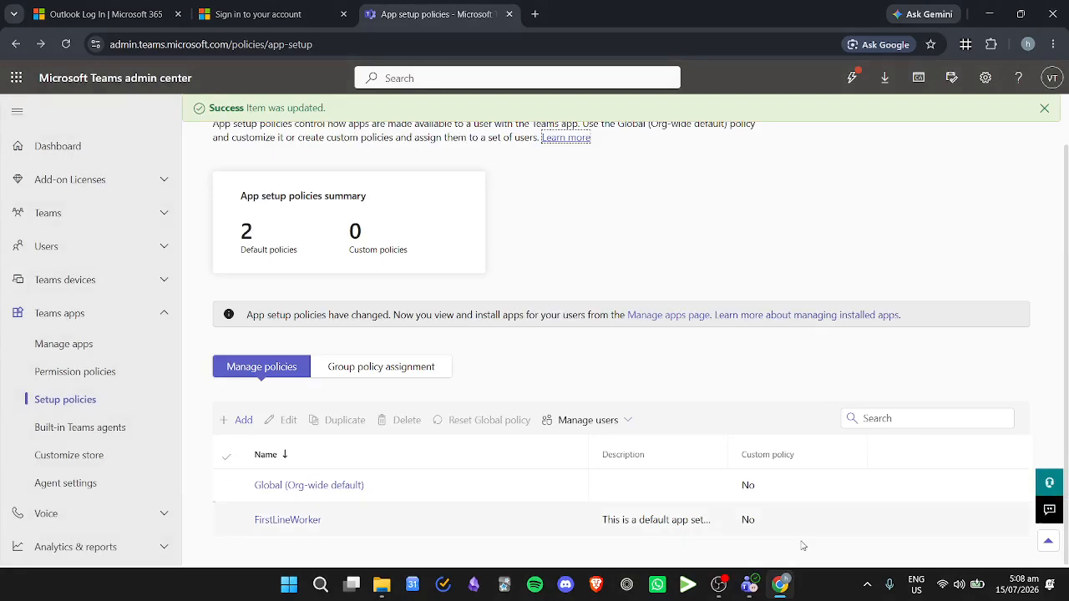
- Switch to the Teams desktop app and quit it completely so that it no longer runs in the background
{"action": "left_click", "coordinate": [749, 585]}
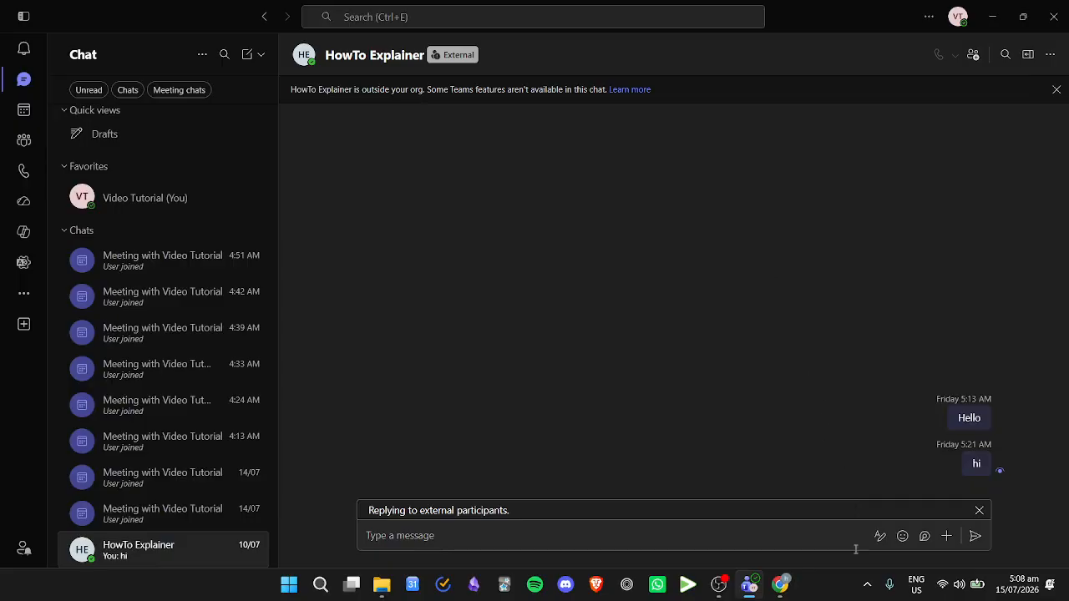
{"action": "left_click", "coordinate": [867, 584]}
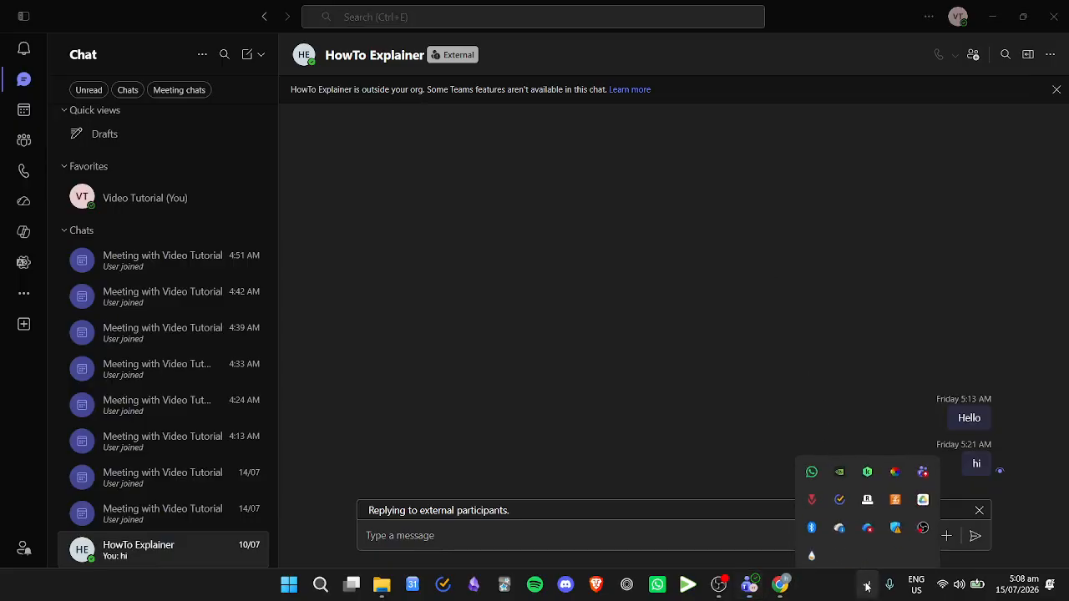
{"action": "right_click", "coordinate": [922, 459]}
{"action": "left_click", "coordinate": [939, 536]}
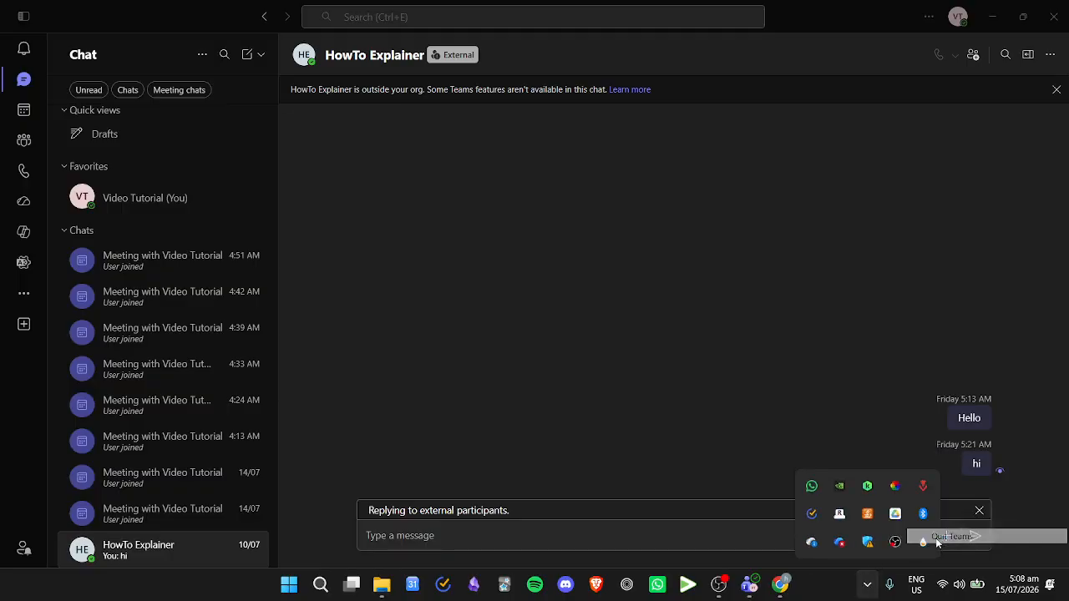
- Search Windows for "tea" and launch Microsoft Teams again
{"action": "left_click", "coordinate": [334, 583]}
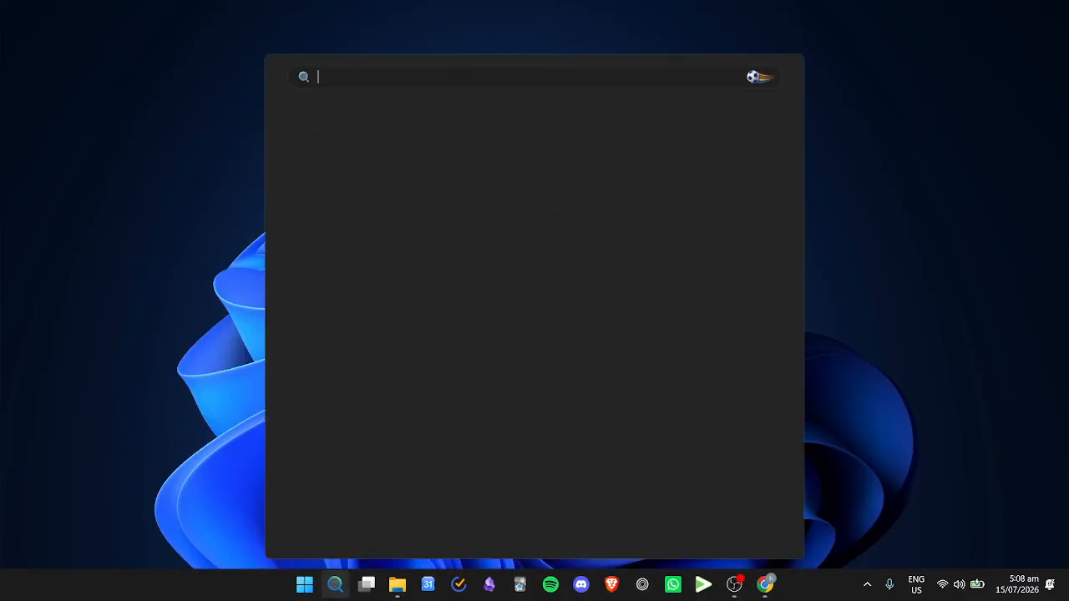
{"action": "type", "text": "tea"}
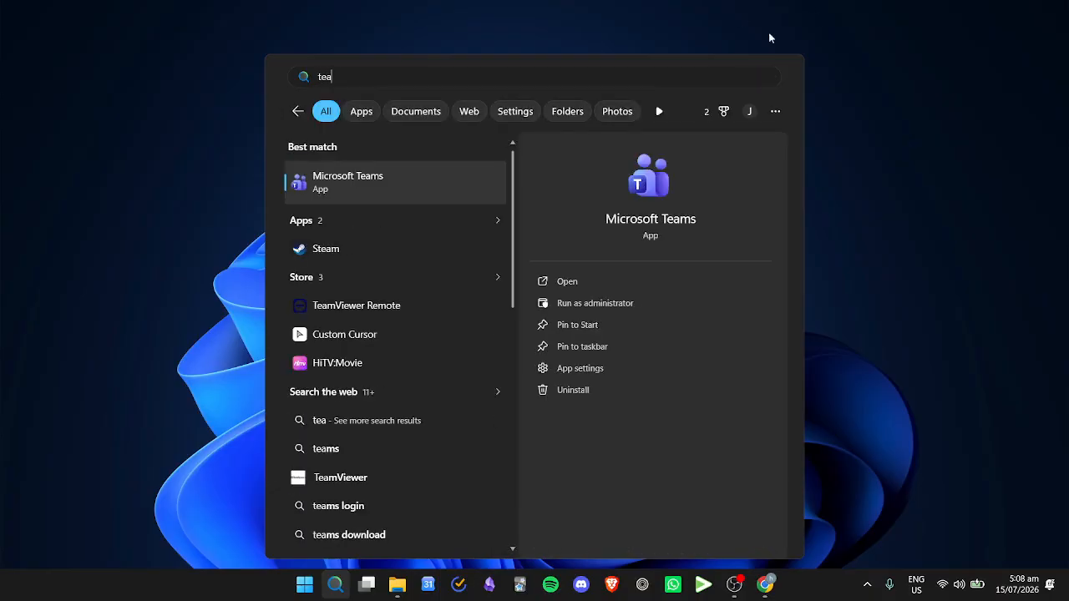
{"action": "left_click", "coordinate": [406, 190]}
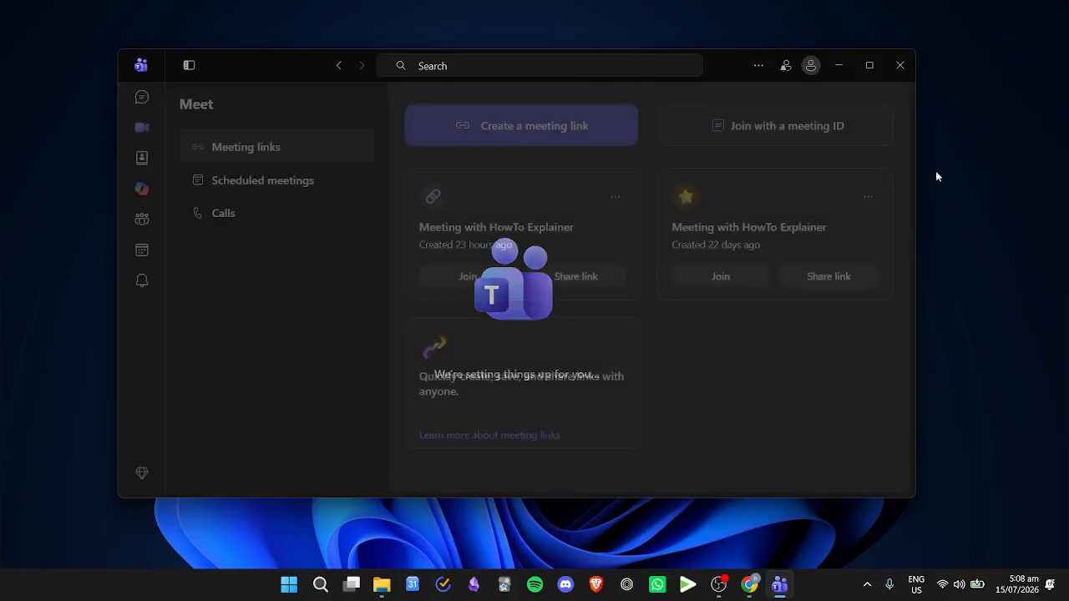
- Switch from the personal account to the work account through the account manager and maximize its Teams window
{"action": "left_click", "coordinate": [809, 67]}
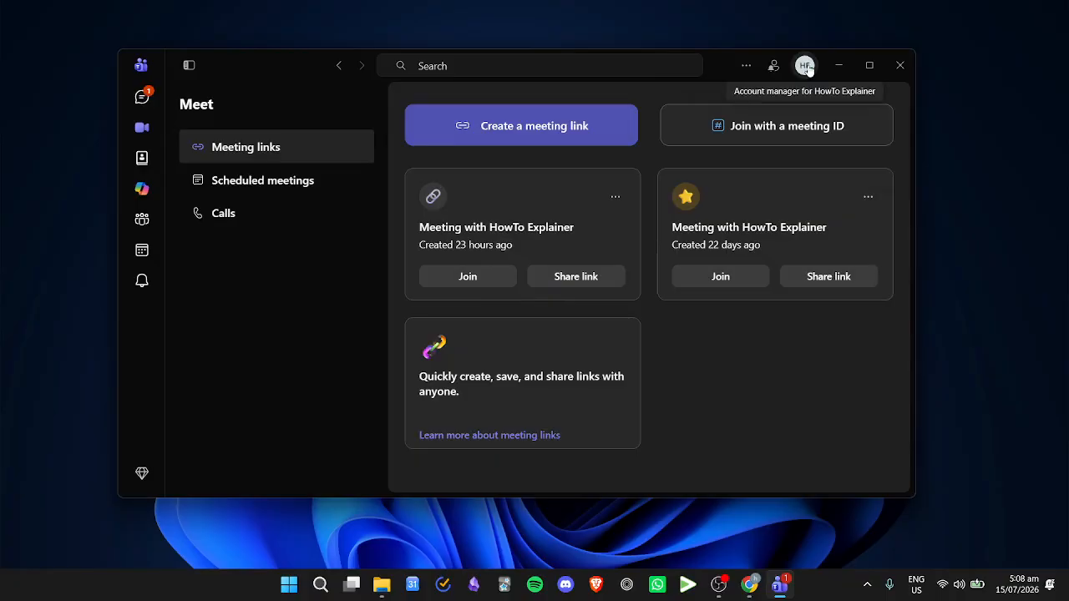
{"action": "left_click", "coordinate": [805, 66]}
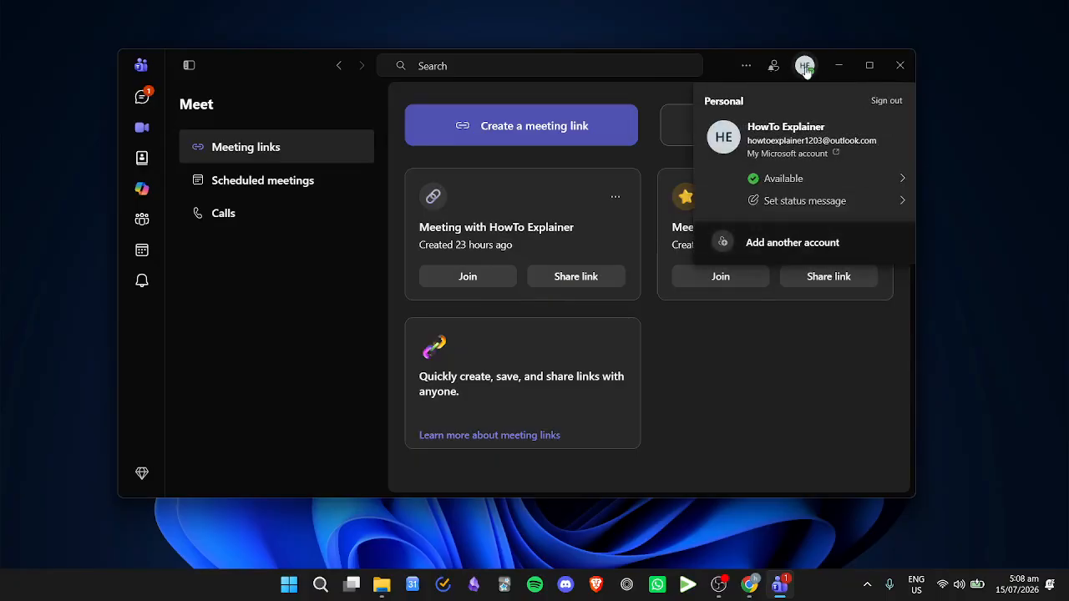
{"action": "left_click", "coordinate": [805, 66]}
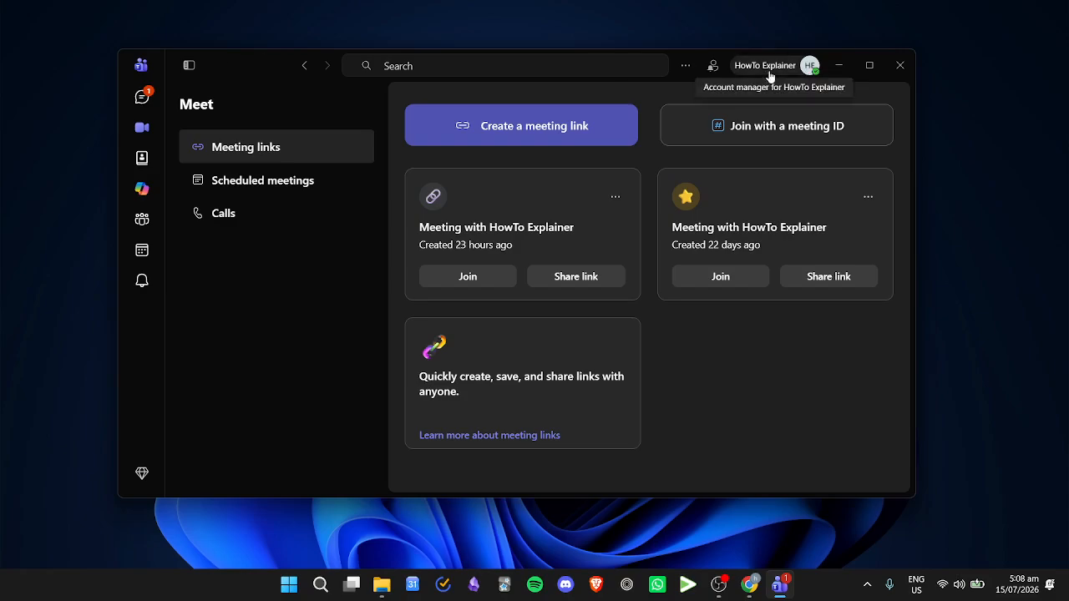
{"action": "left_click", "coordinate": [768, 72]}
{"action": "left_click", "coordinate": [883, 342]}
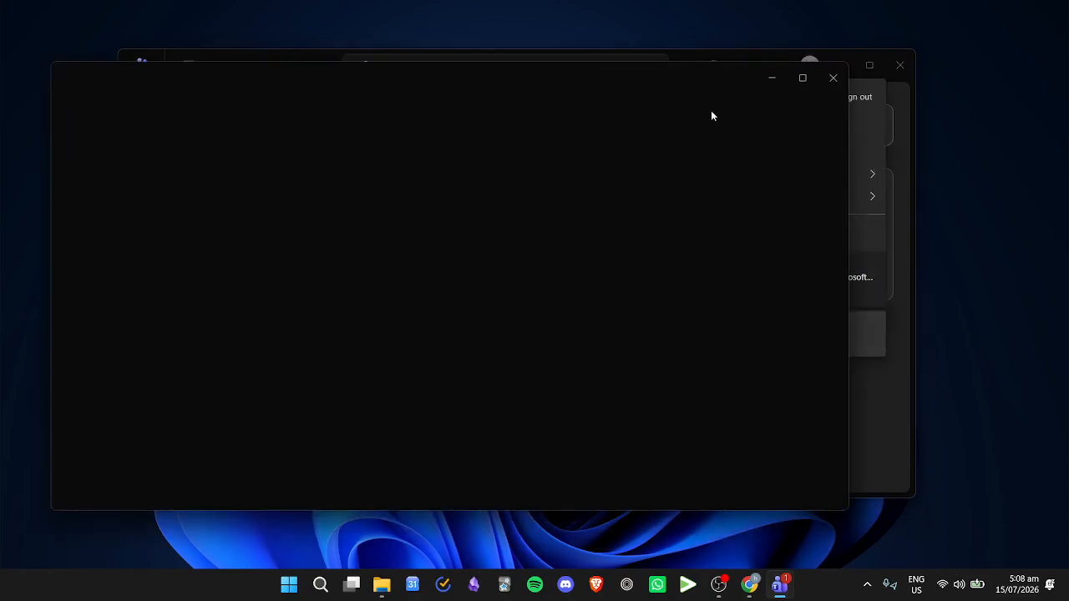
{"action": "left_click", "coordinate": [799, 76]}
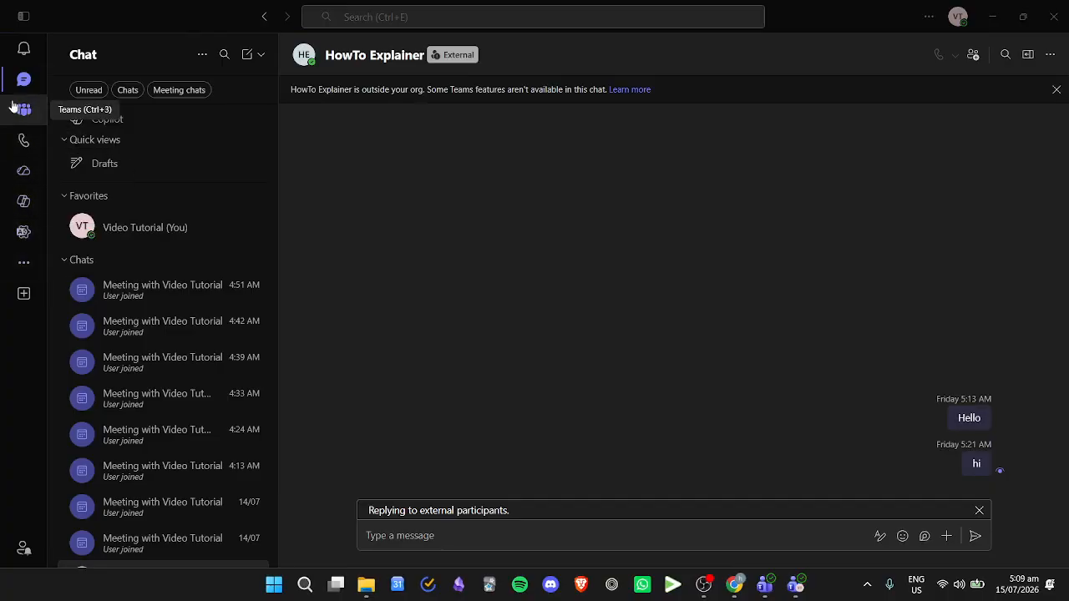
- Search the additional Teams apps for "ca", open Calendar and pin it to the app bar
{"action": "left_click", "coordinate": [23, 264]}
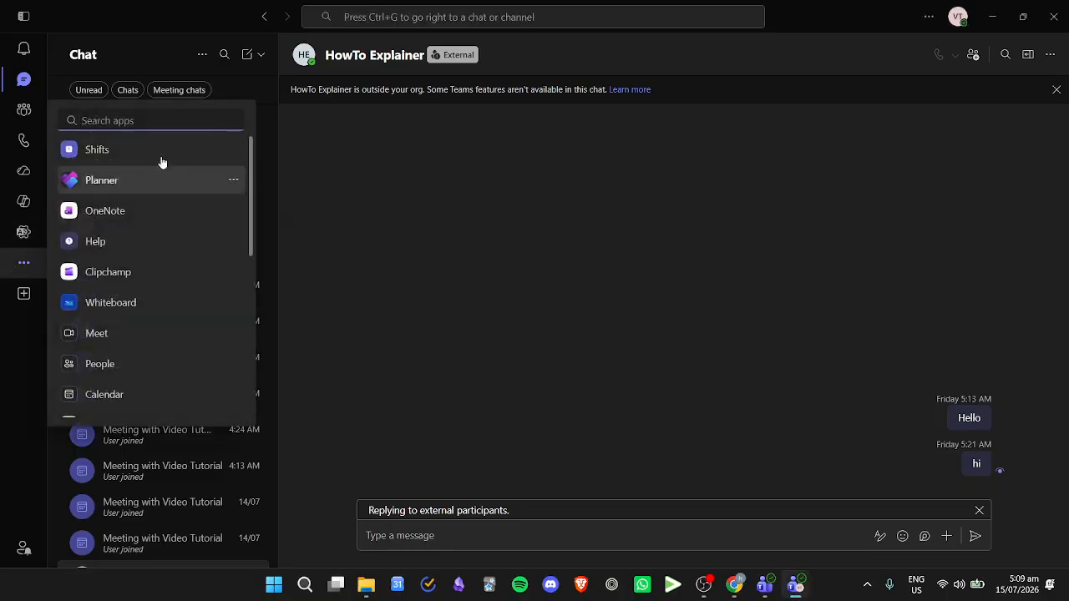
{"action": "type", "text": "ca"}
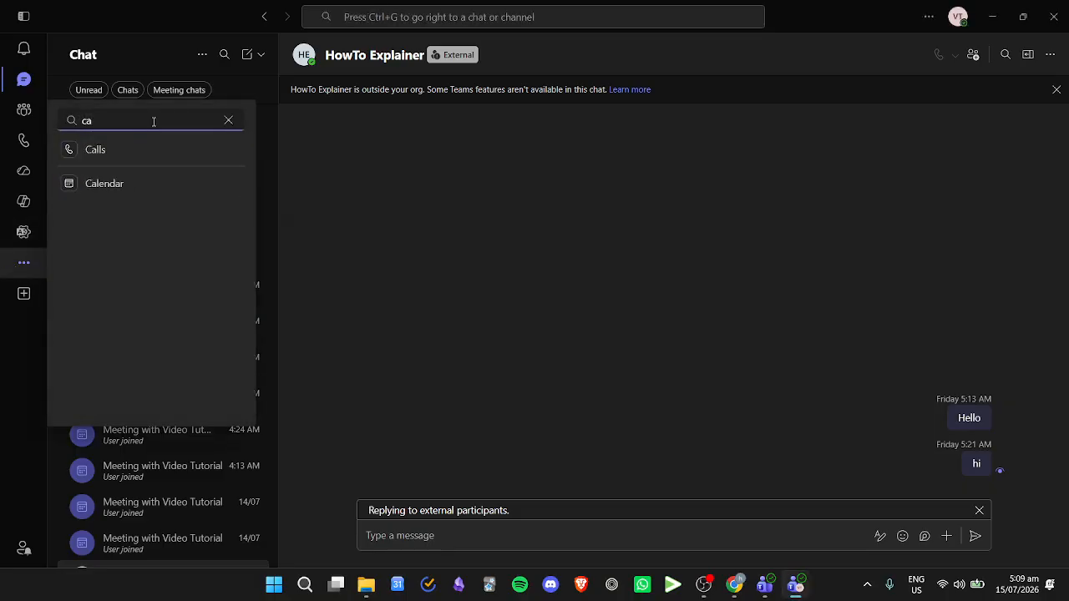
{"action": "left_click", "coordinate": [105, 183]}
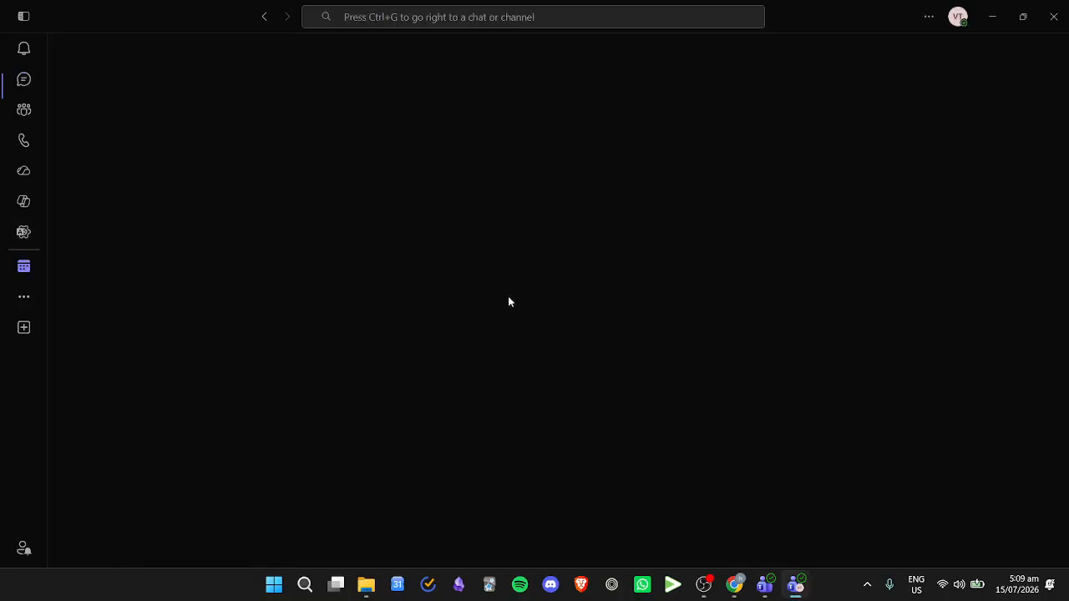
{"action": "right_click", "coordinate": [28, 267]}
{"action": "left_click", "coordinate": [67, 267]}
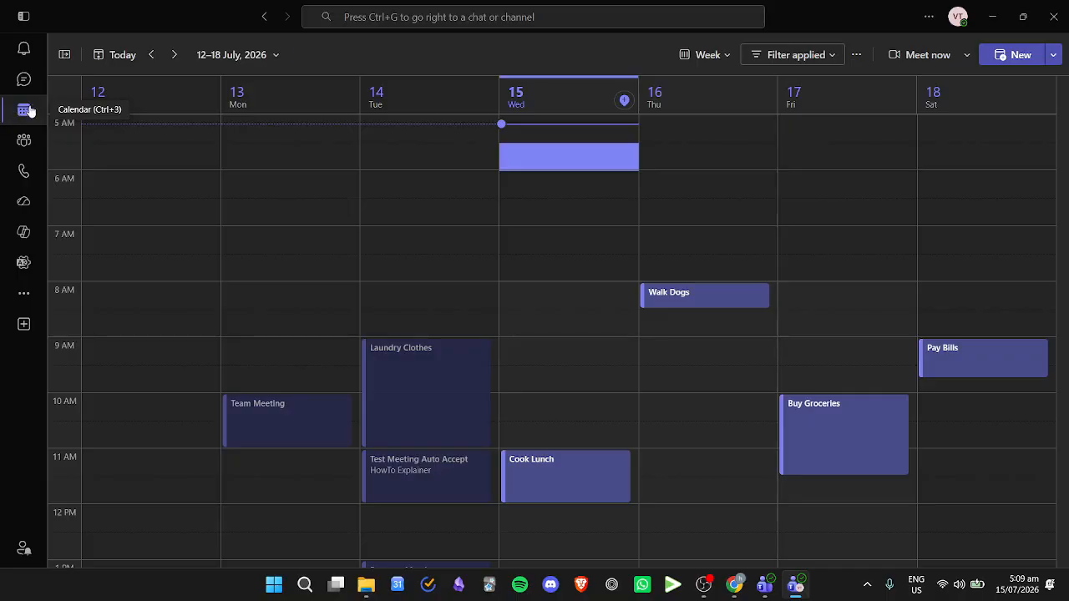
{"action": "left_click", "coordinate": [841, 587]}
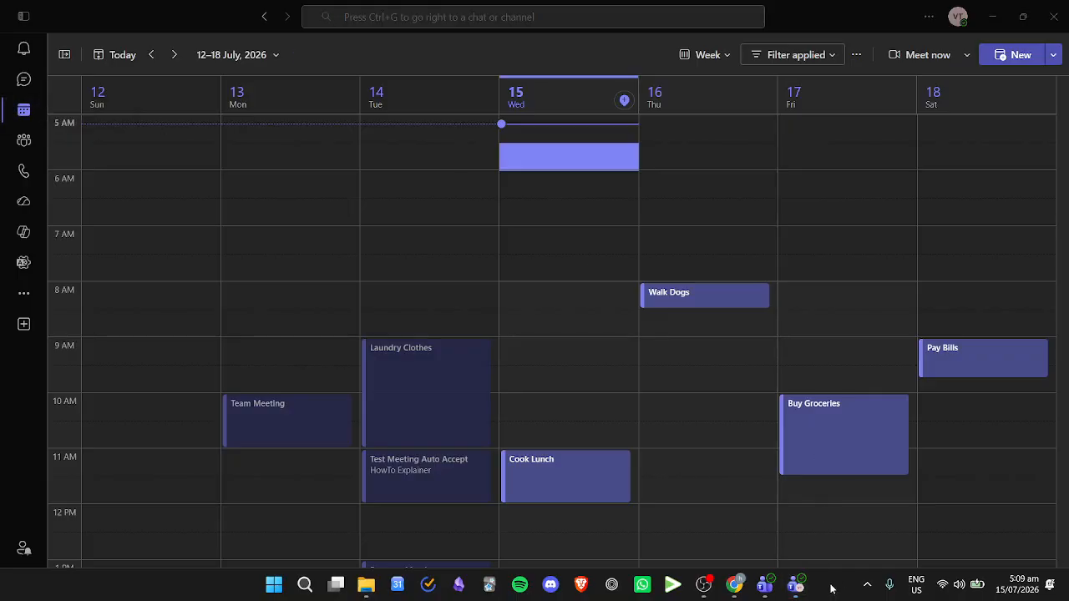